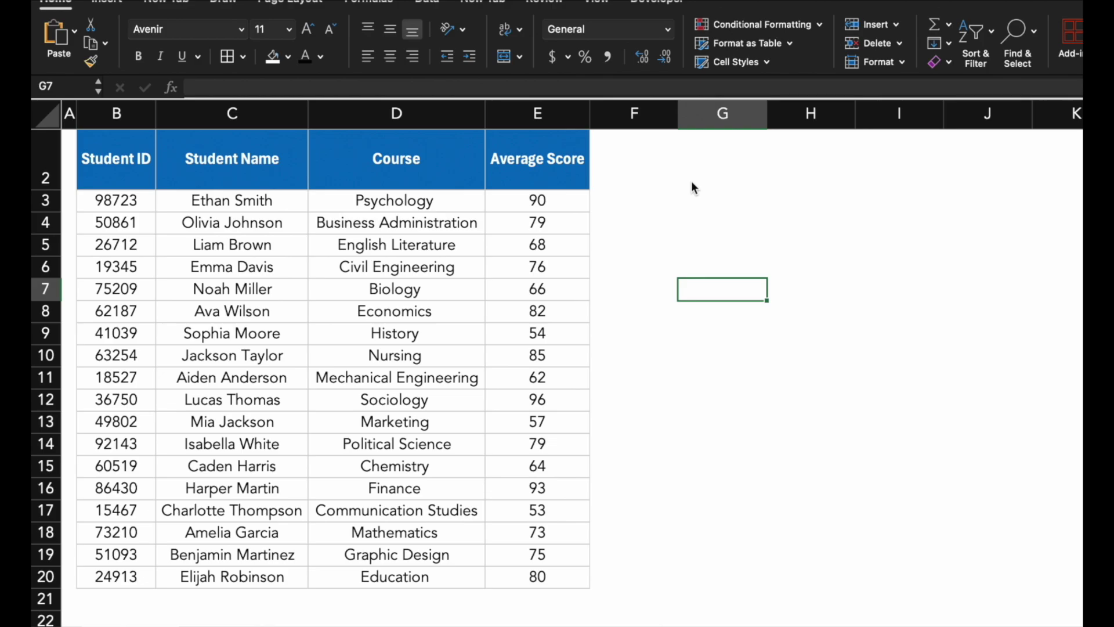
Select the Average Score values E3:E20 and start a new Highlight Cells rule via More Rules
click(808, 268)
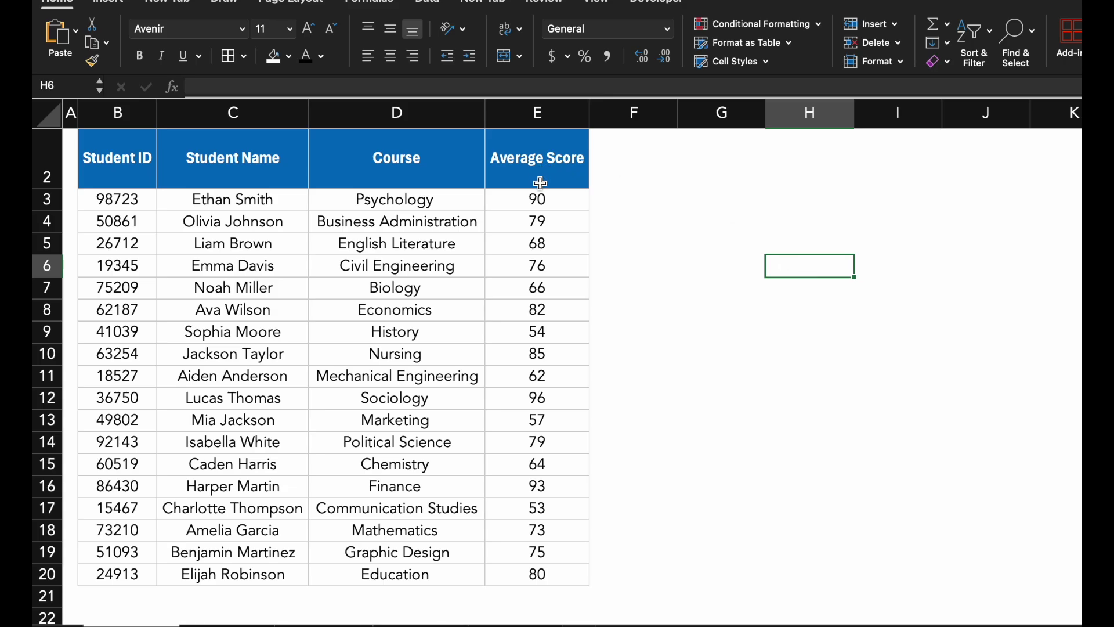
click(544, 203)
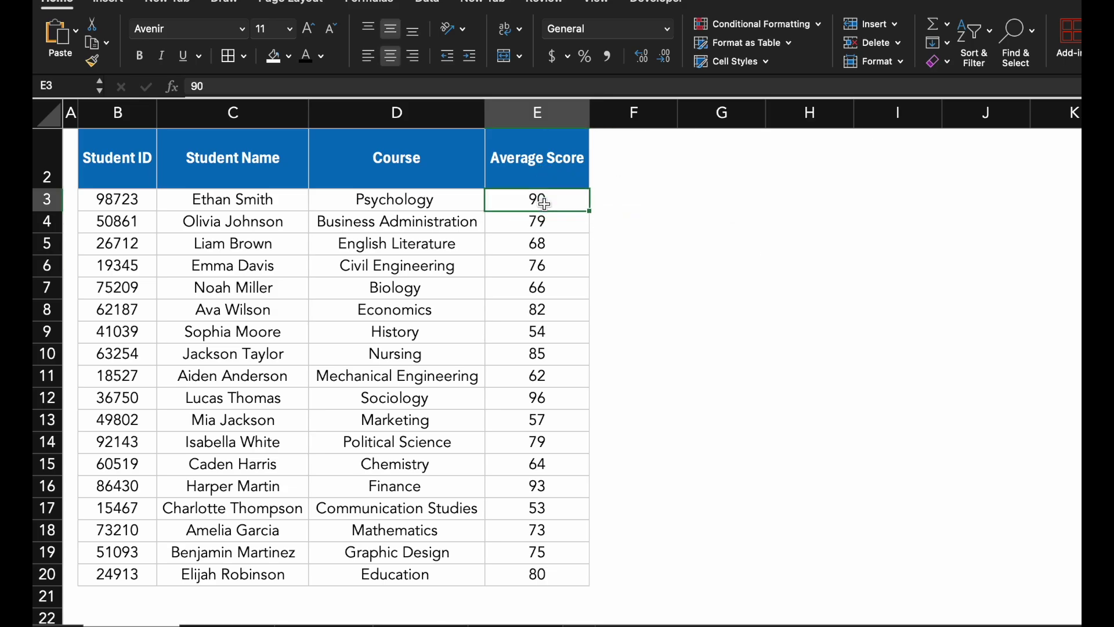
key(ctrl+shift+Down)
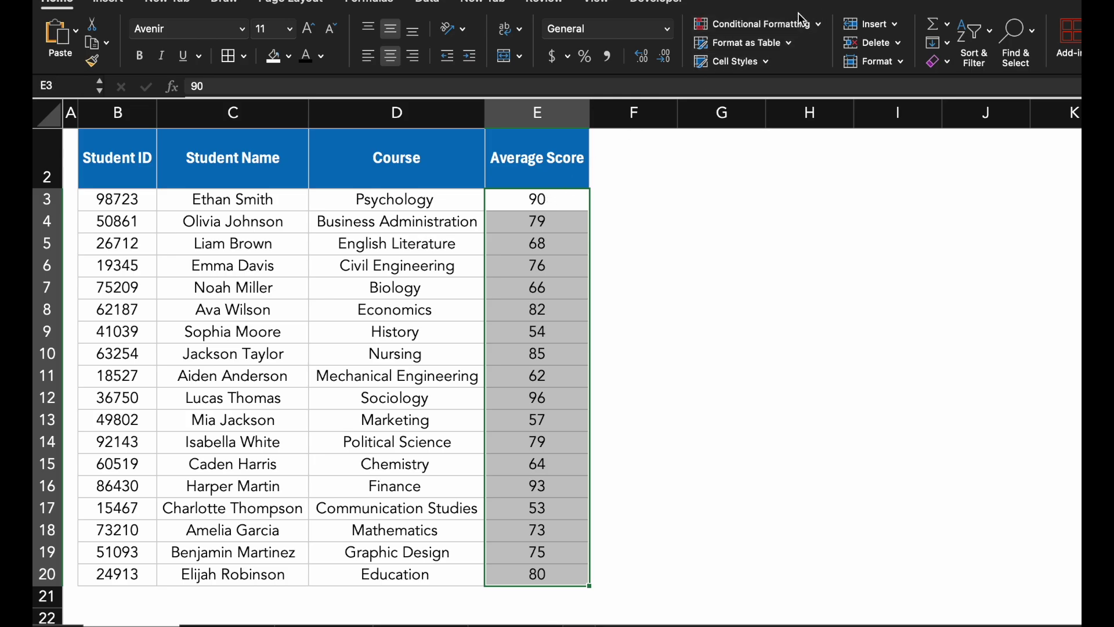
click(810, 32)
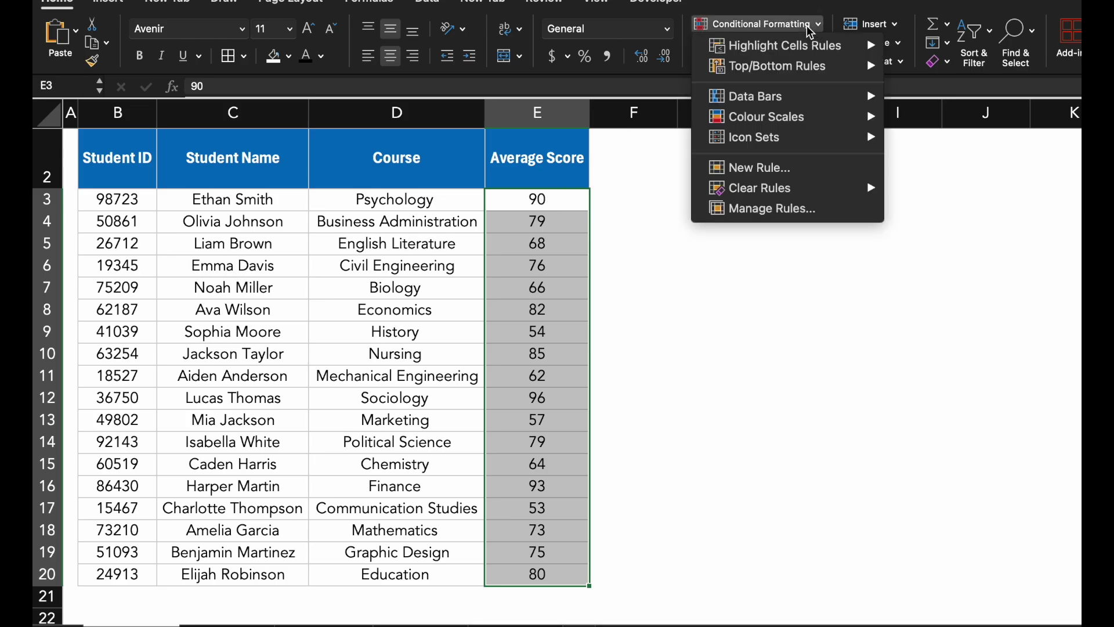
mouse_move(812, 42)
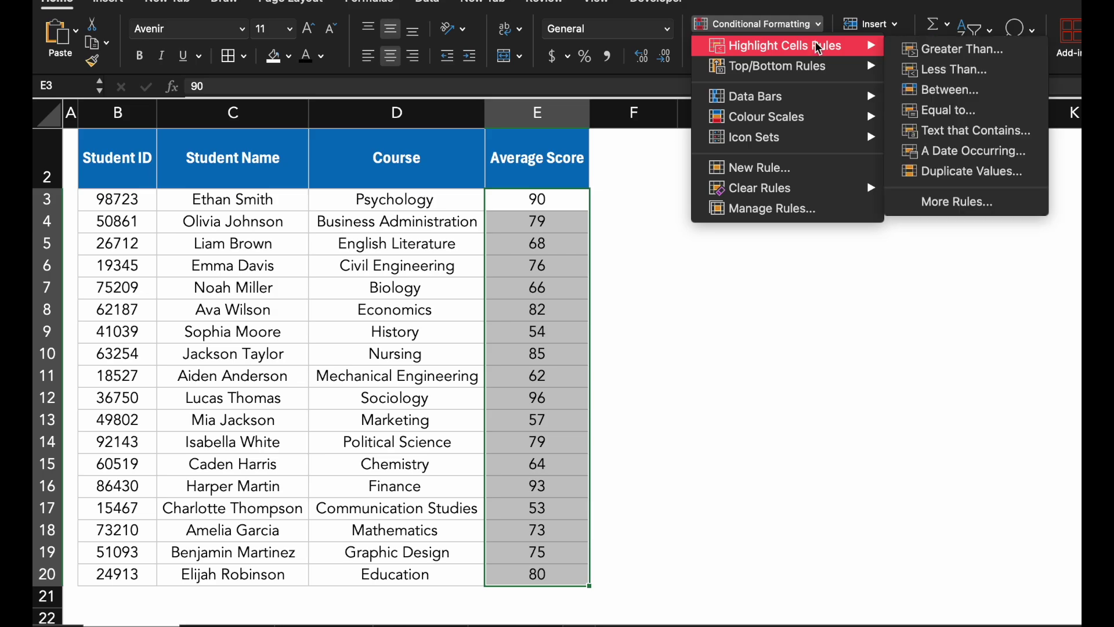
click(954, 200)
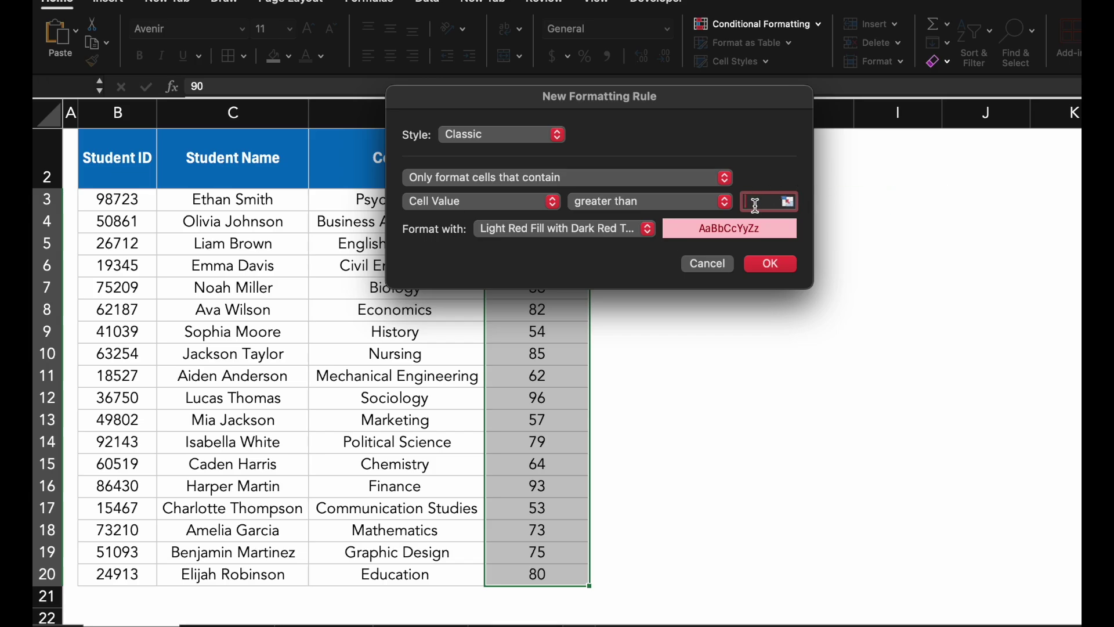
Set the rule's condition to cell value greater than or equal to 80
click(678, 209)
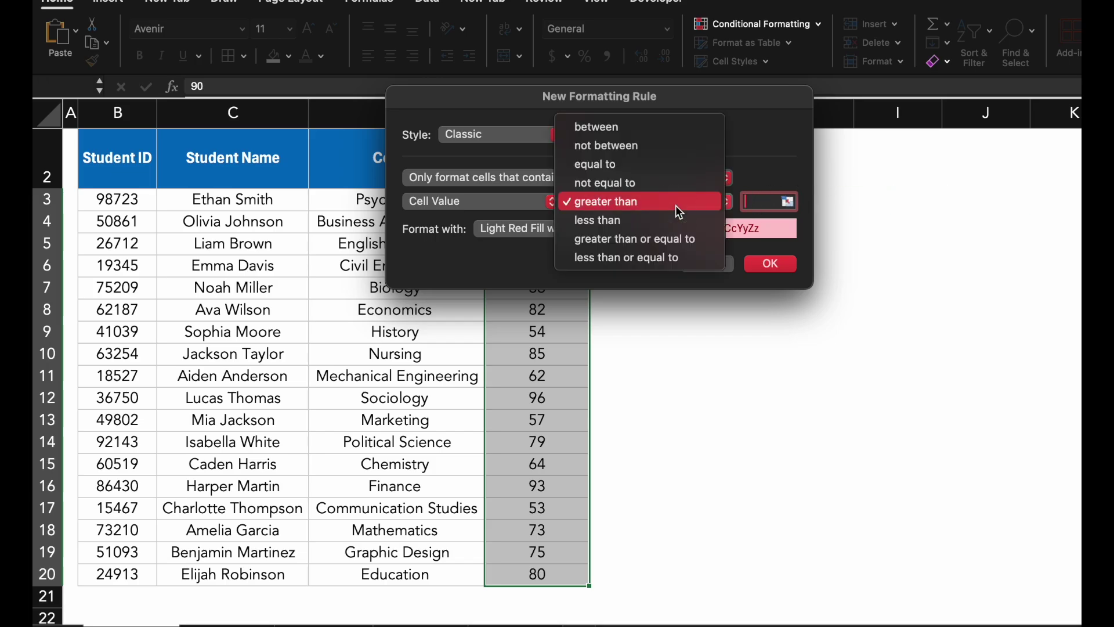
click(670, 238)
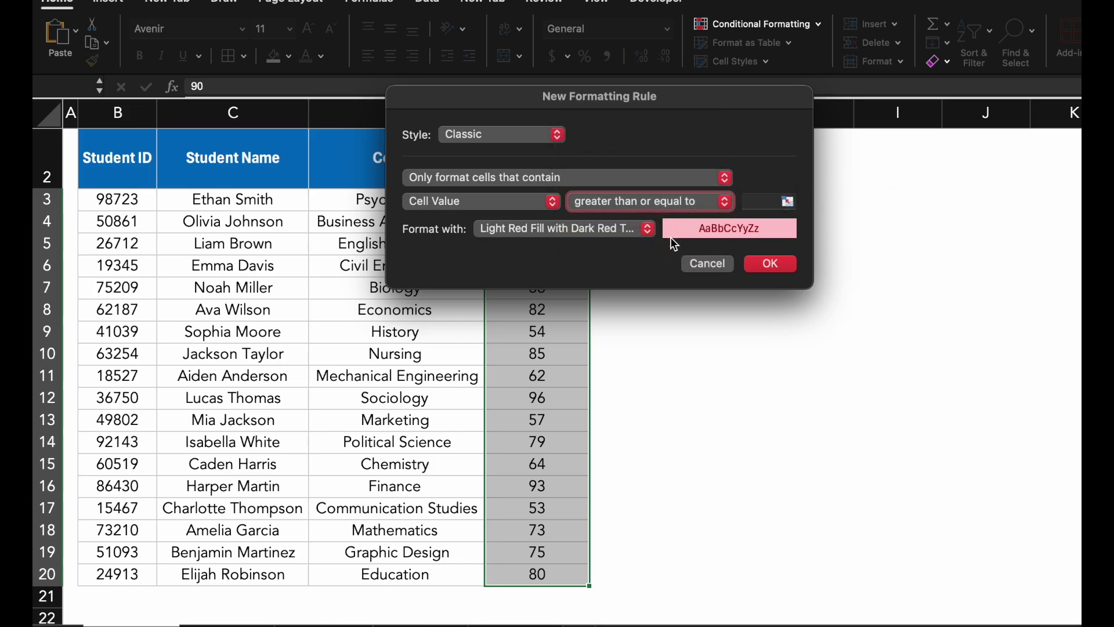
click(748, 201)
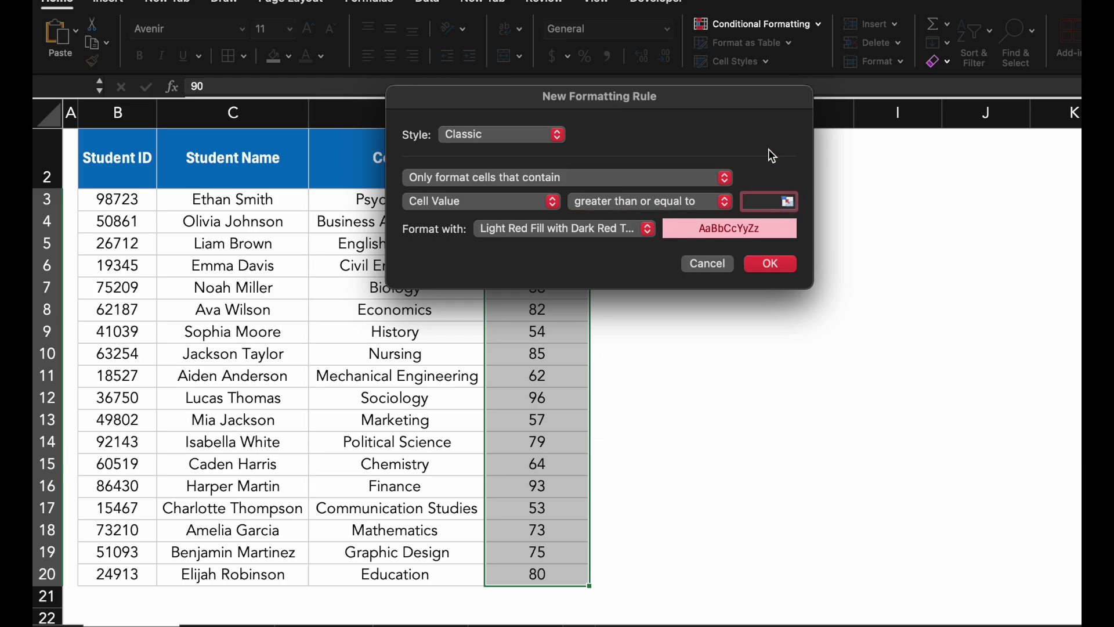
text(80)
click(632, 228)
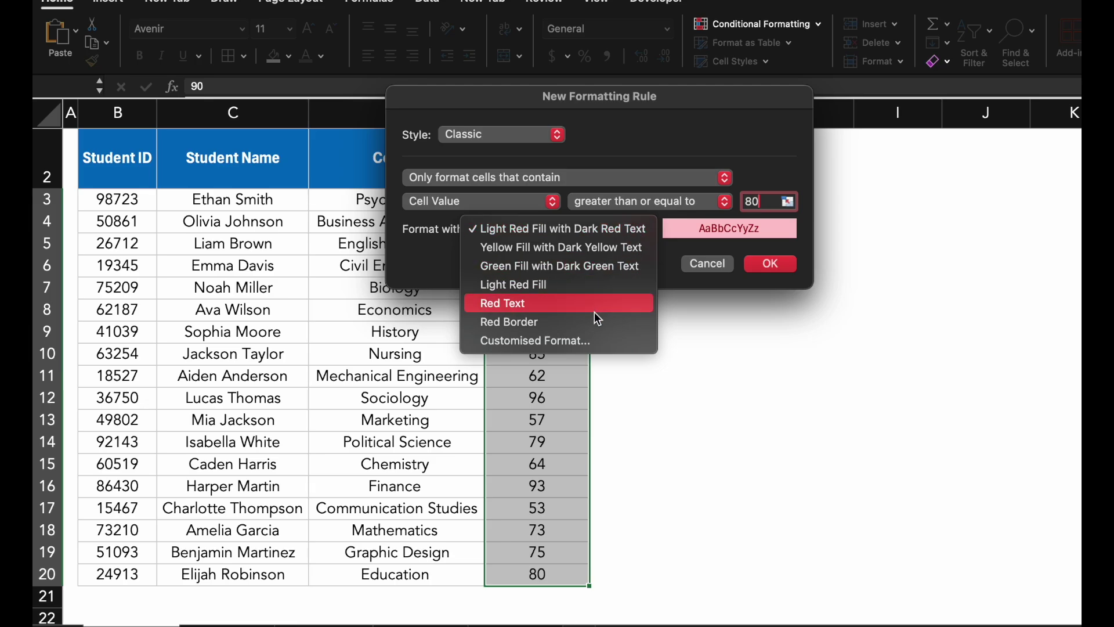
Define a customised format of bold white font with a blue cell fill for scores of 80 or more
click(592, 340)
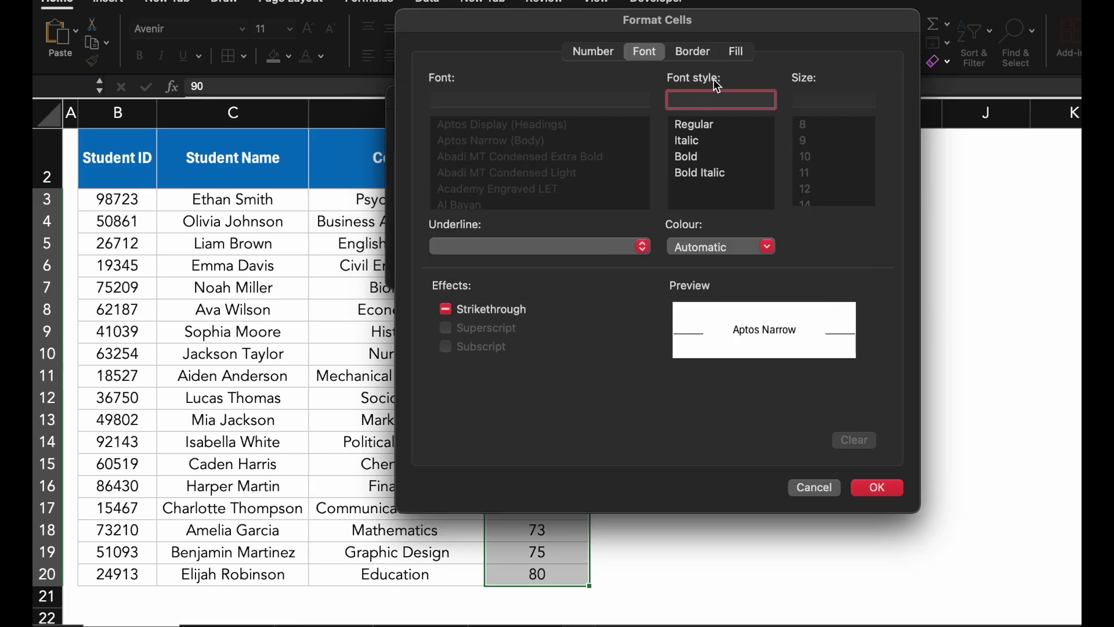
click(717, 251)
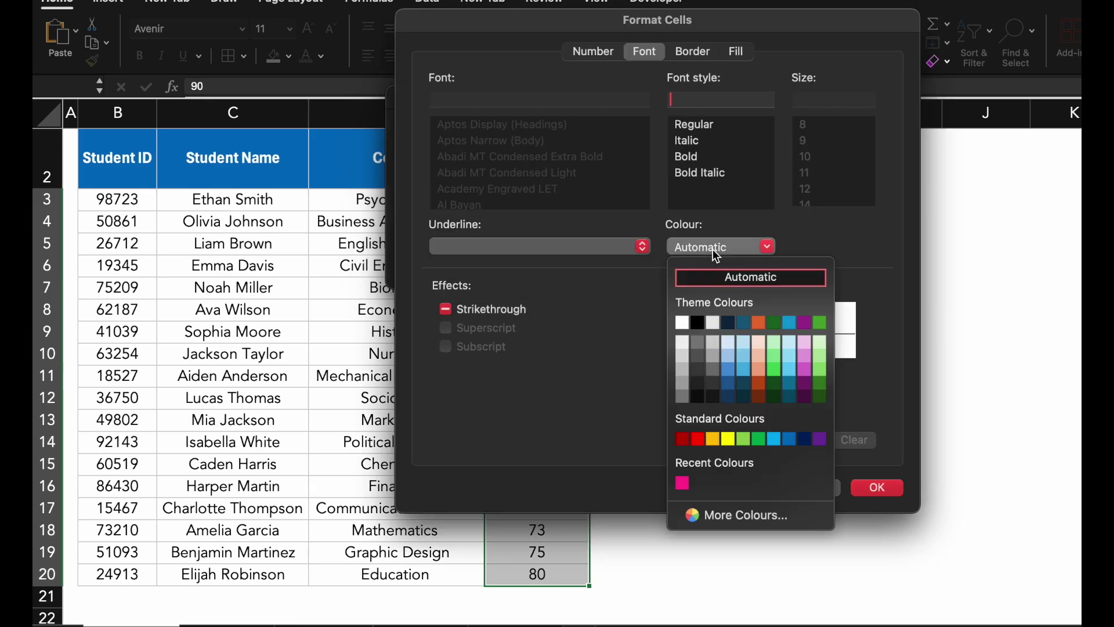
click(683, 321)
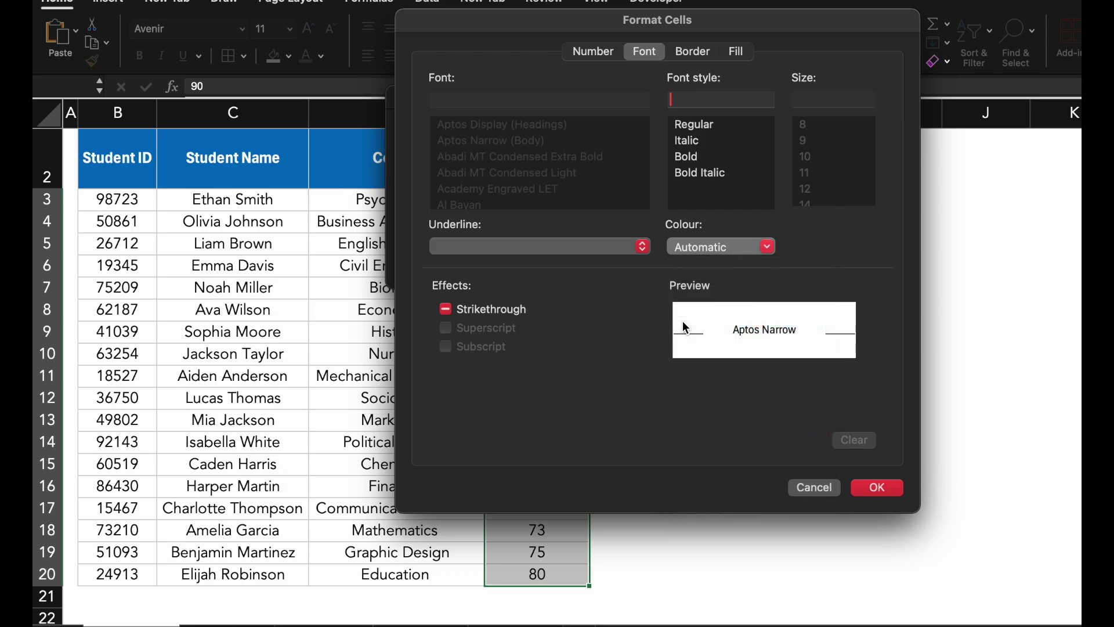
click(704, 155)
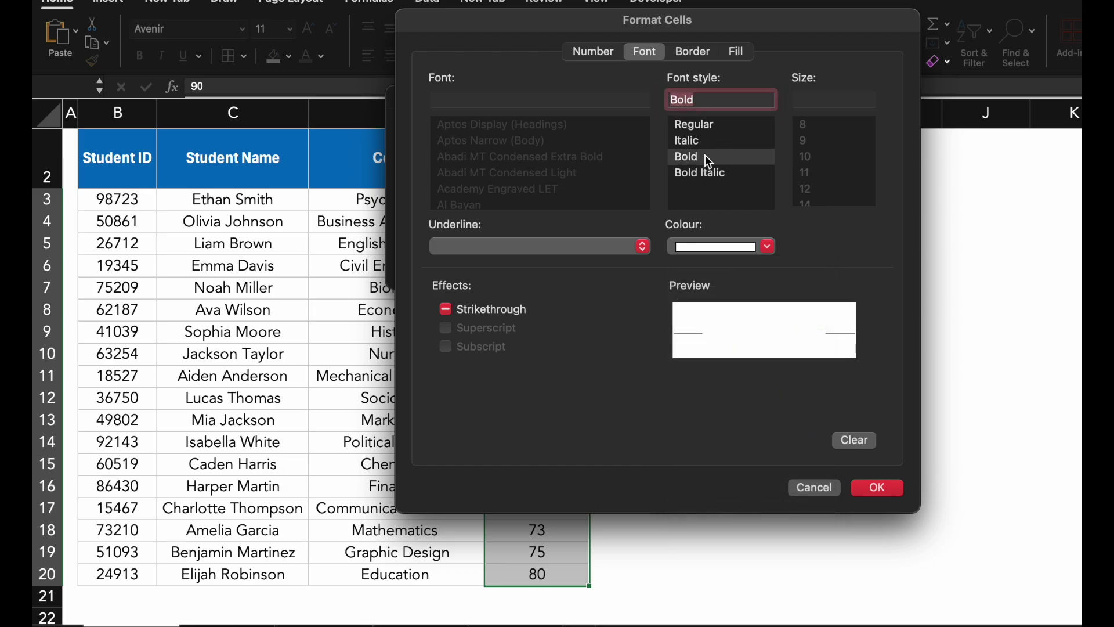
click(738, 51)
click(609, 114)
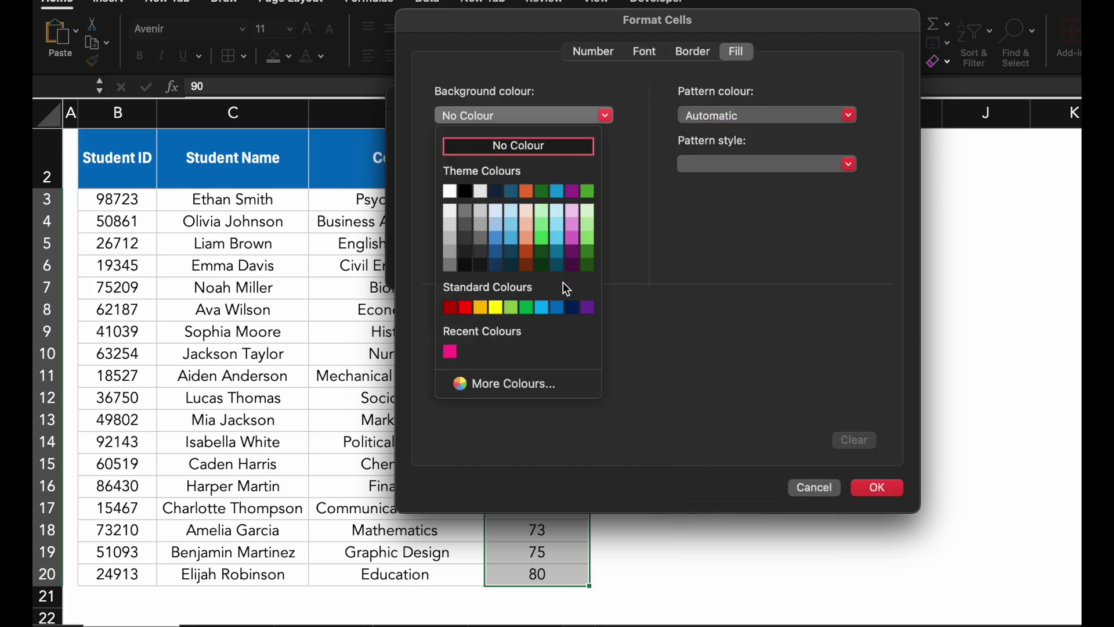
click(562, 308)
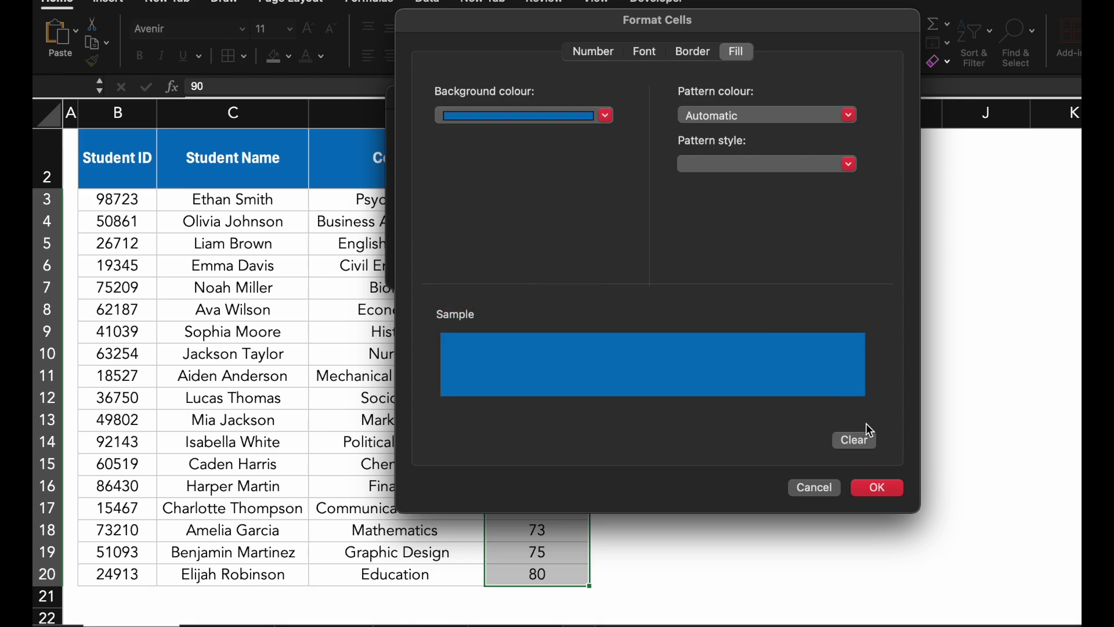
click(882, 486)
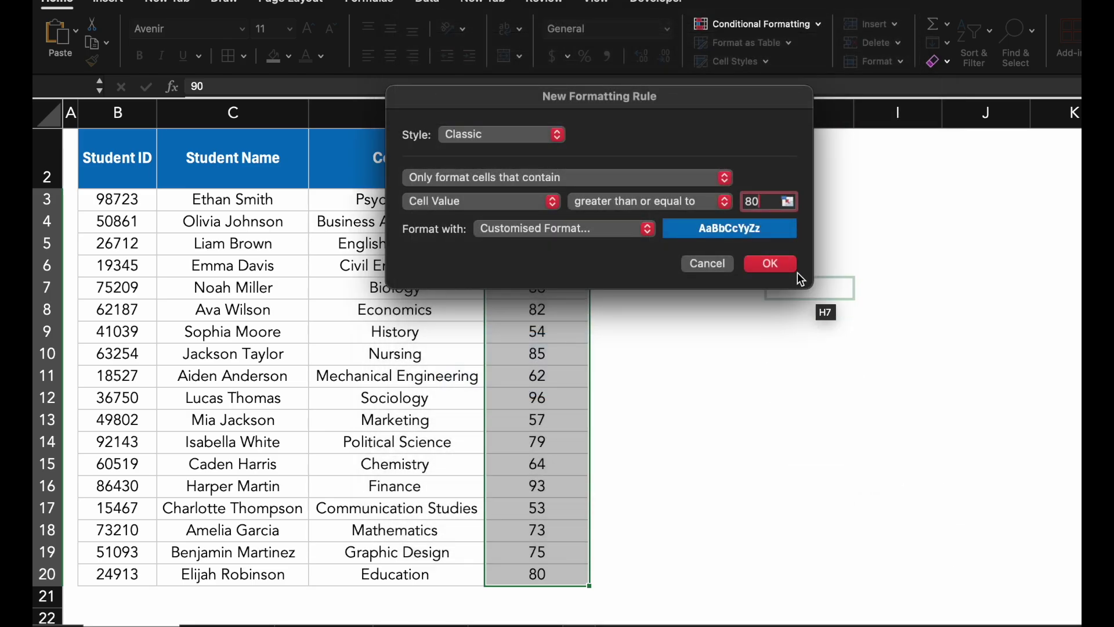
Apply the 80-or-more rule to the scores, deselect, and move to the Year Completed table
click(779, 267)
click(777, 267)
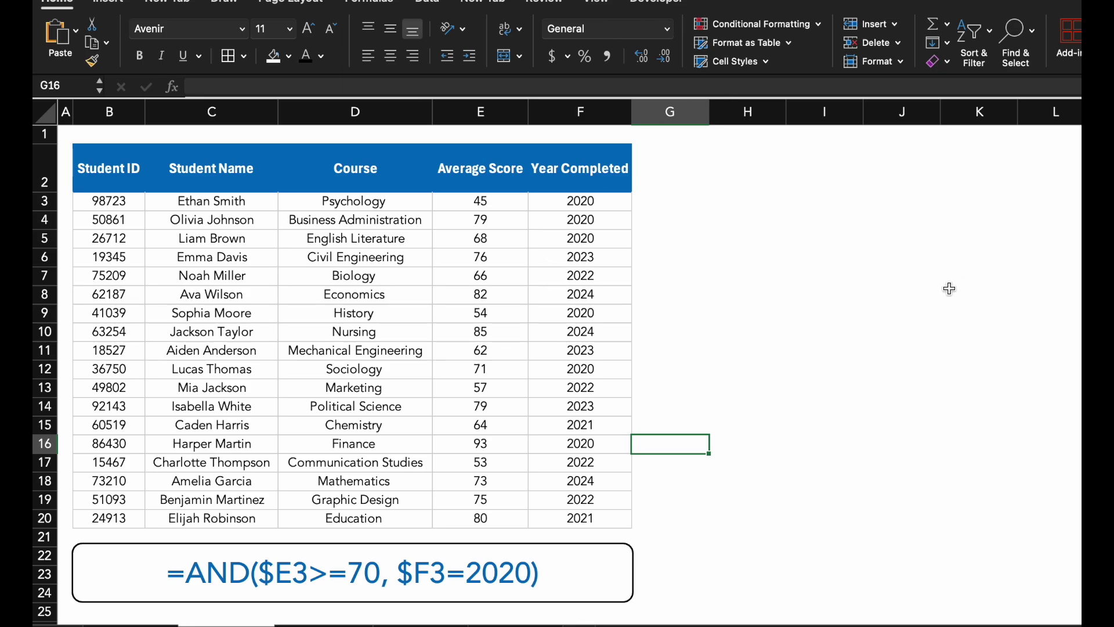
click(783, 281)
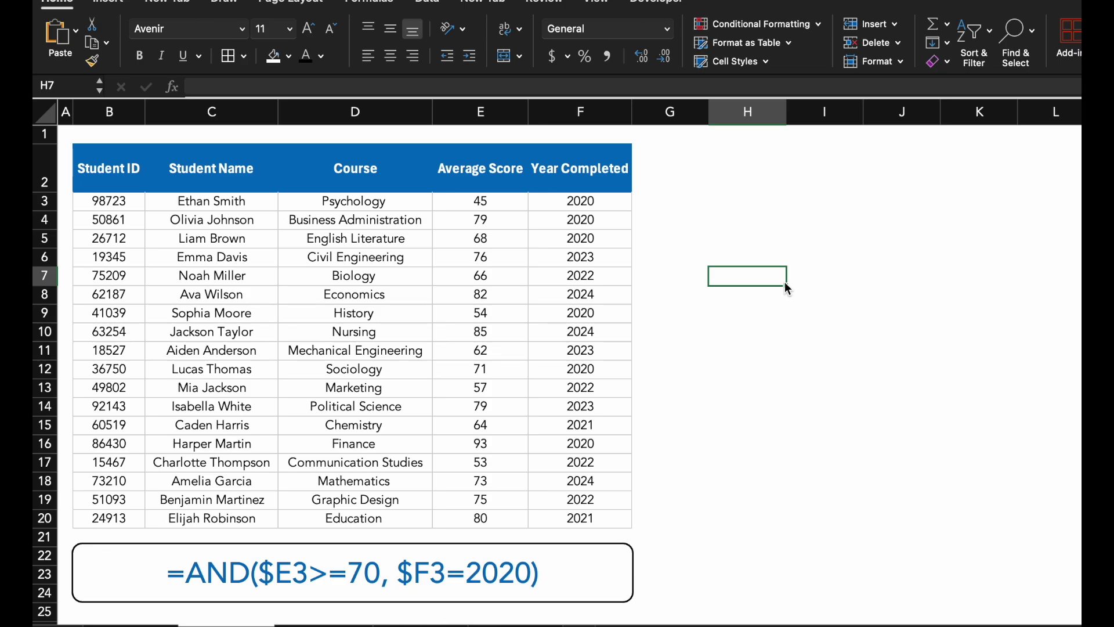
Select the student rows B3:F20 and open a New Rule from Conditional Formatting
click(128, 201)
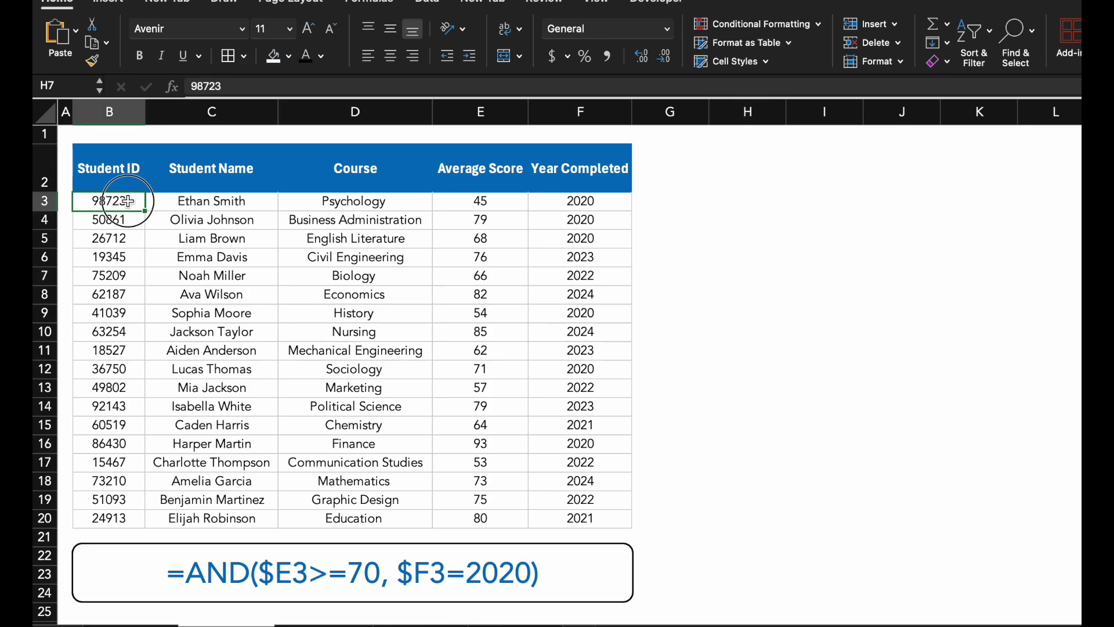
drag(128, 201, 544, 512)
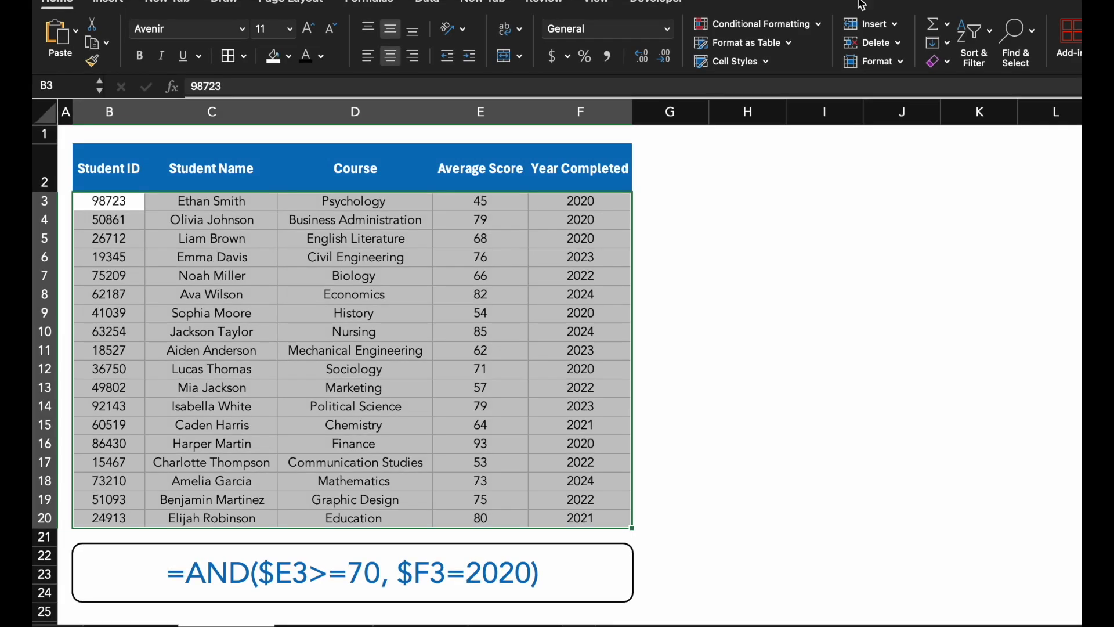
click(821, 28)
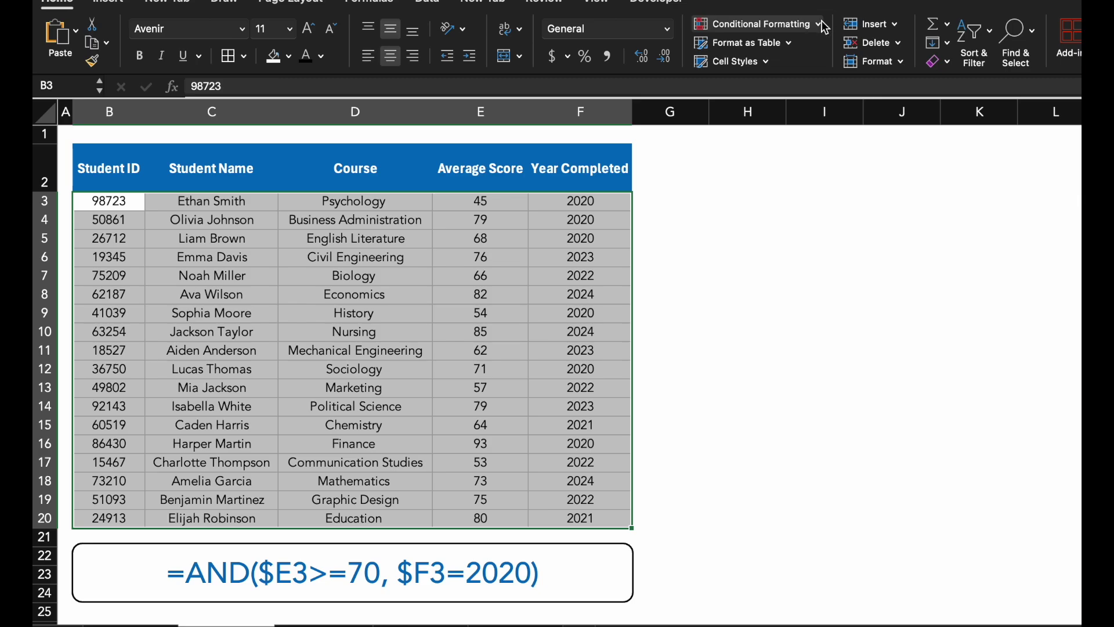
click(809, 27)
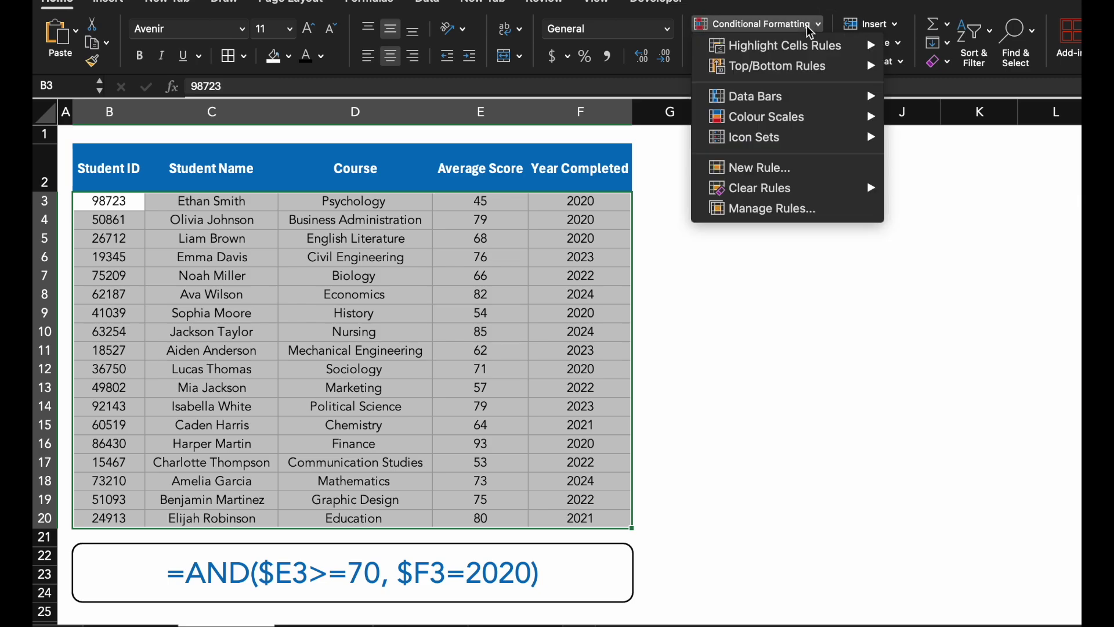
click(786, 166)
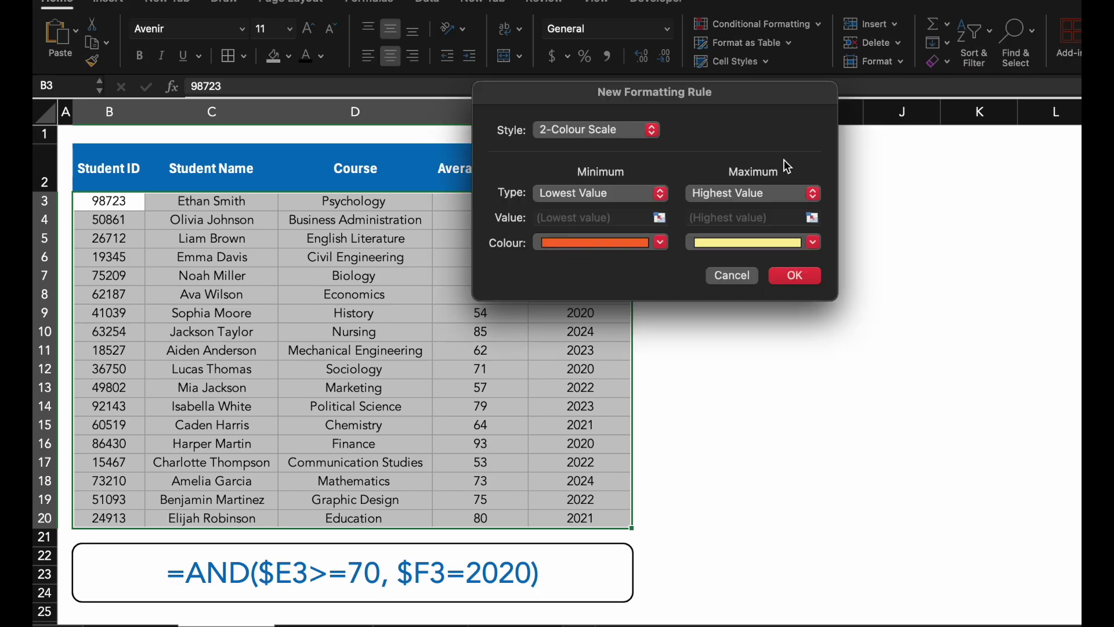
Switch the rule to Classic style using 'Use a formula to determine which cells to format'
click(633, 131)
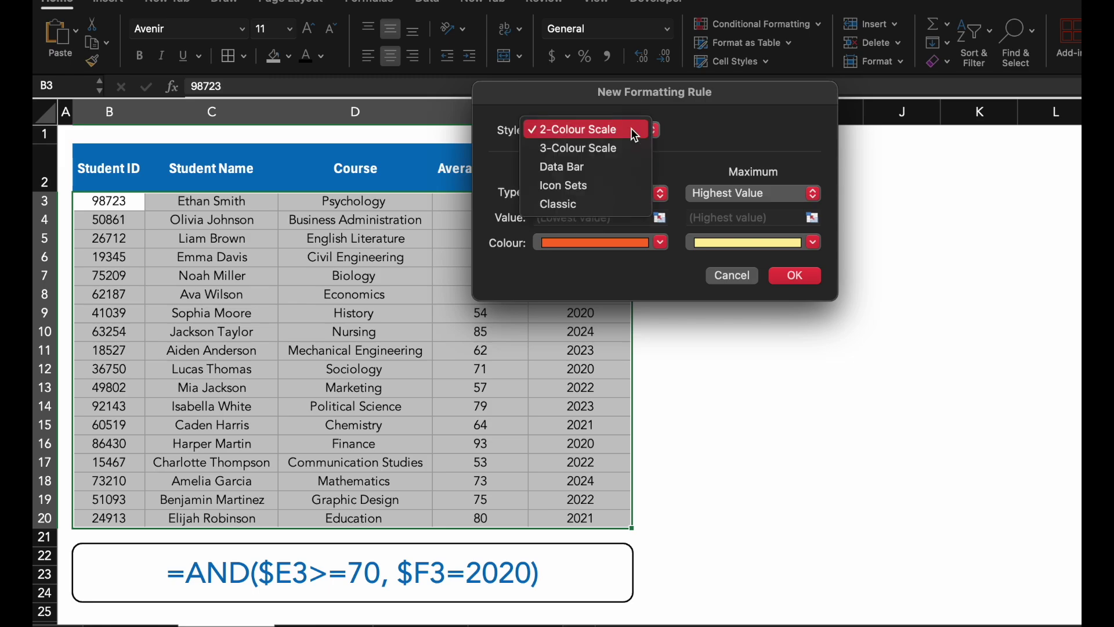
click(608, 200)
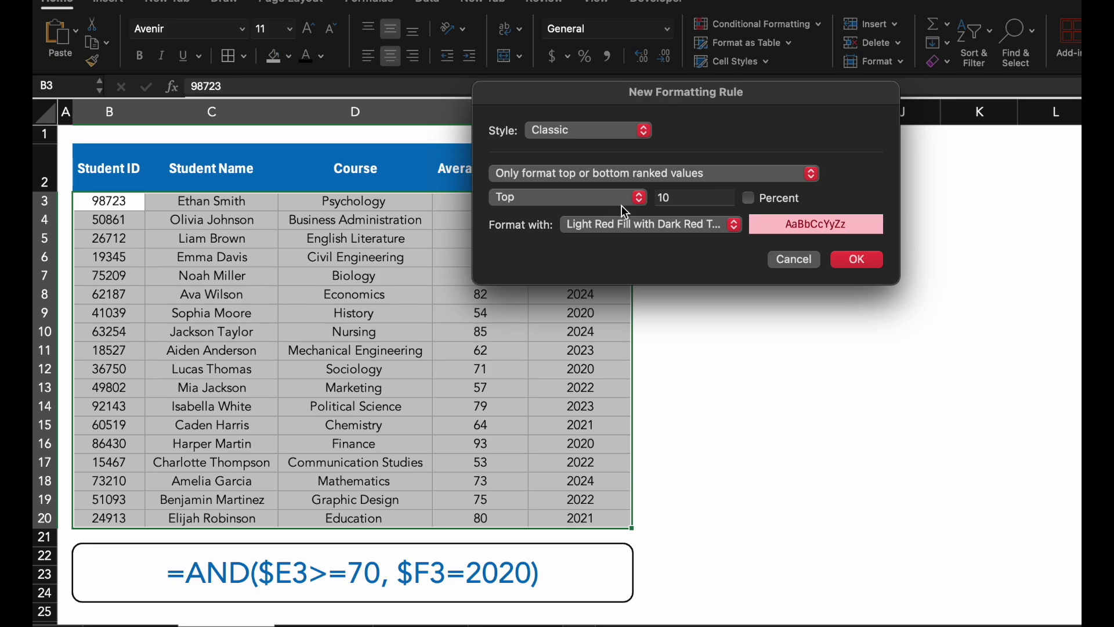
click(632, 175)
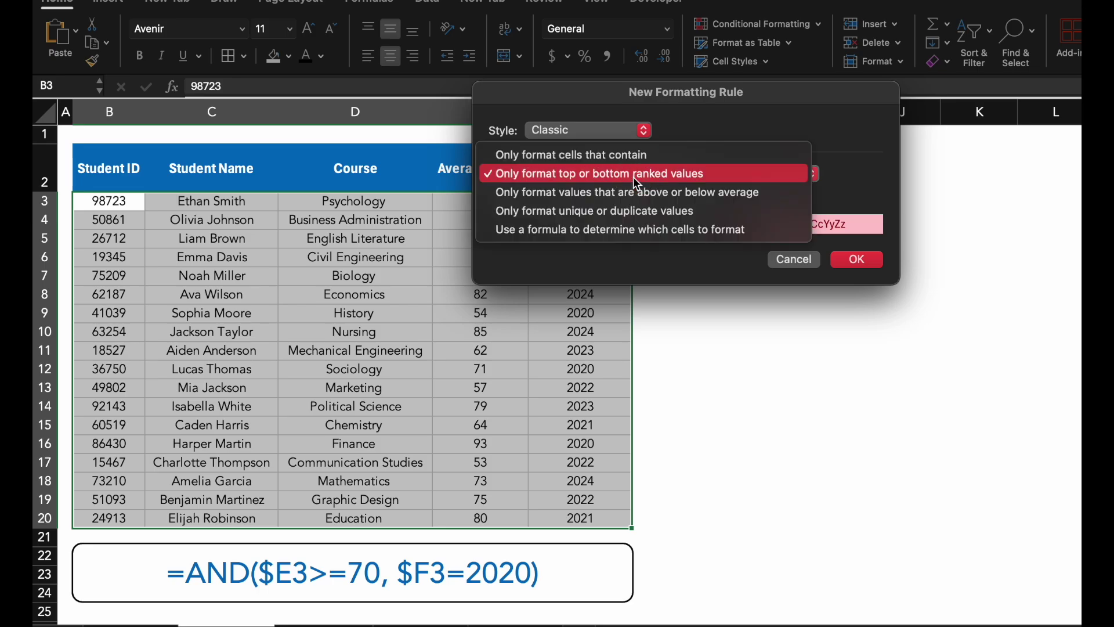
click(615, 224)
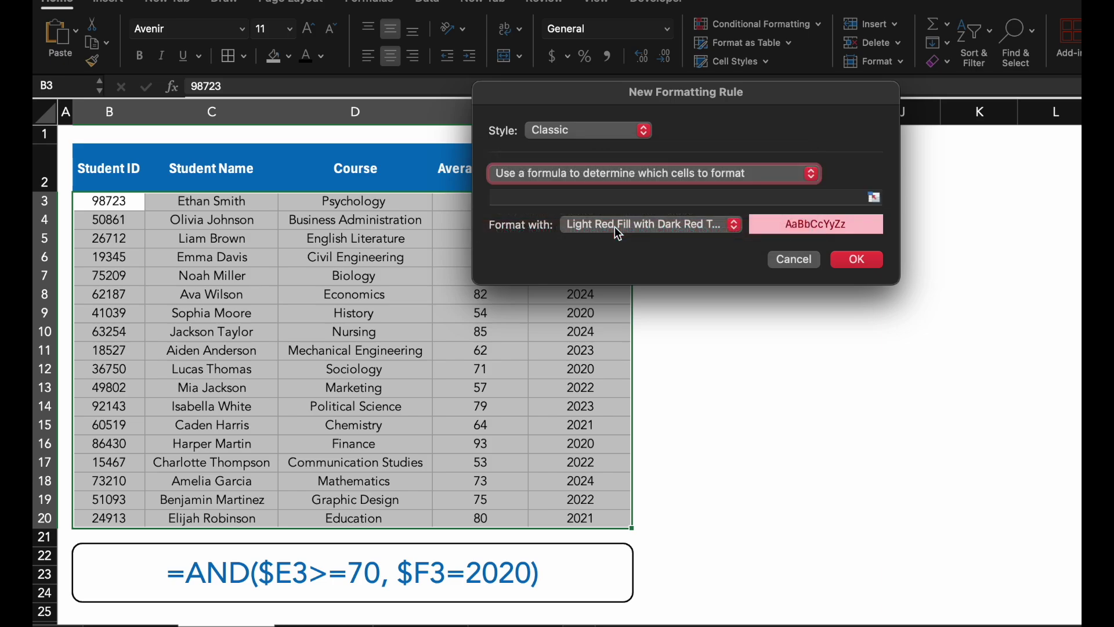
click(591, 198)
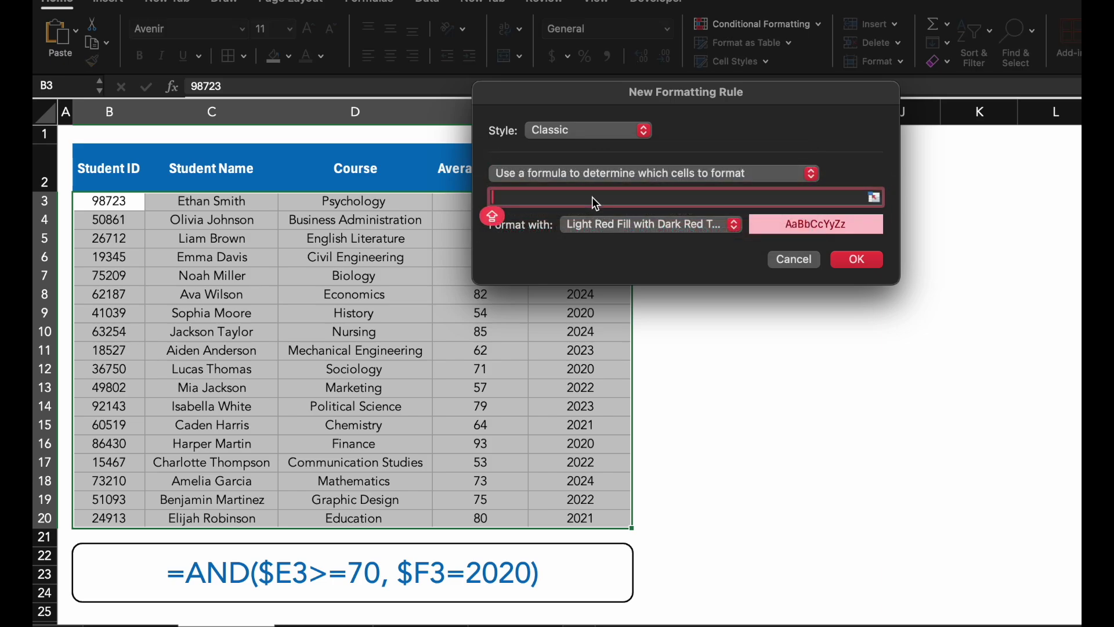
Enter the rule formula =AND($E3>=70,$F3=2020) with column-locked references
text(=AND)
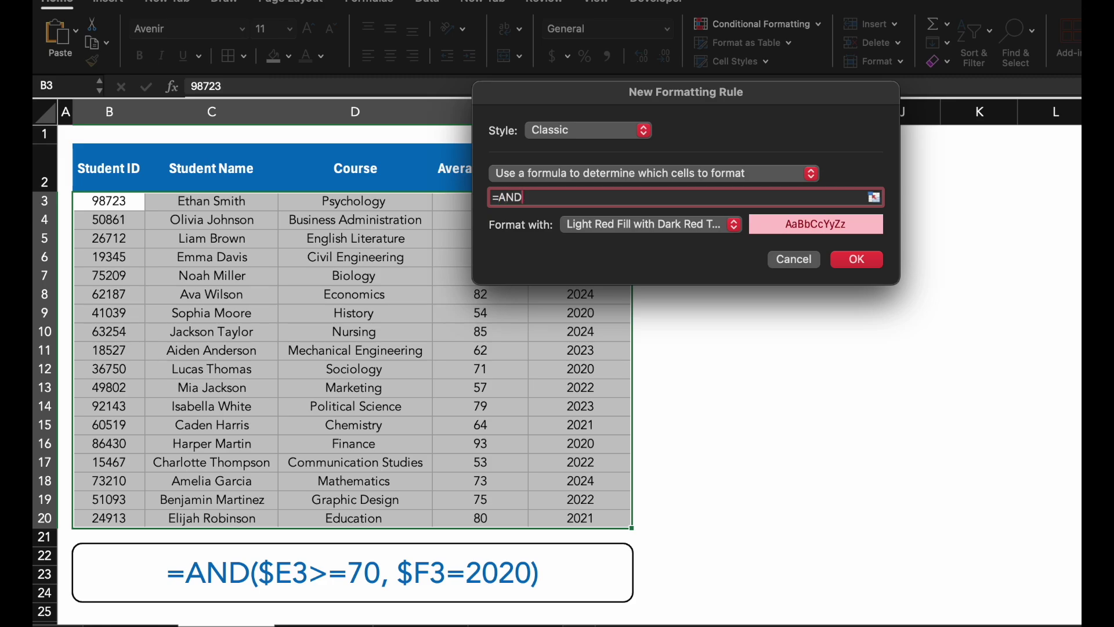
text(()
drag(646, 92, 806, 93)
click(509, 202)
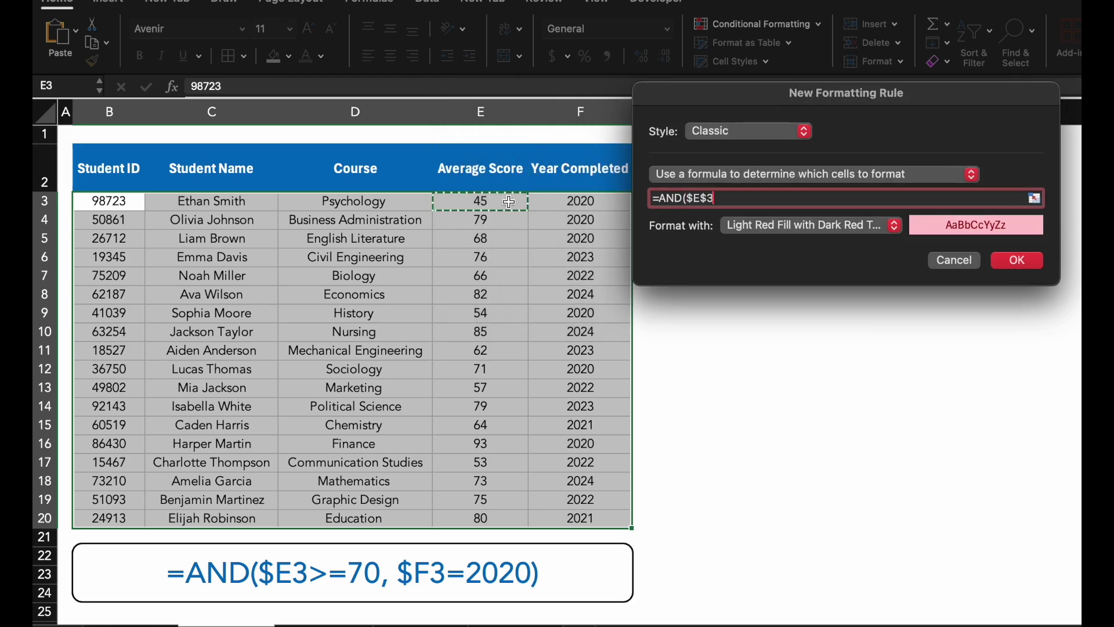
key(F4)
key(F4)
text(>)
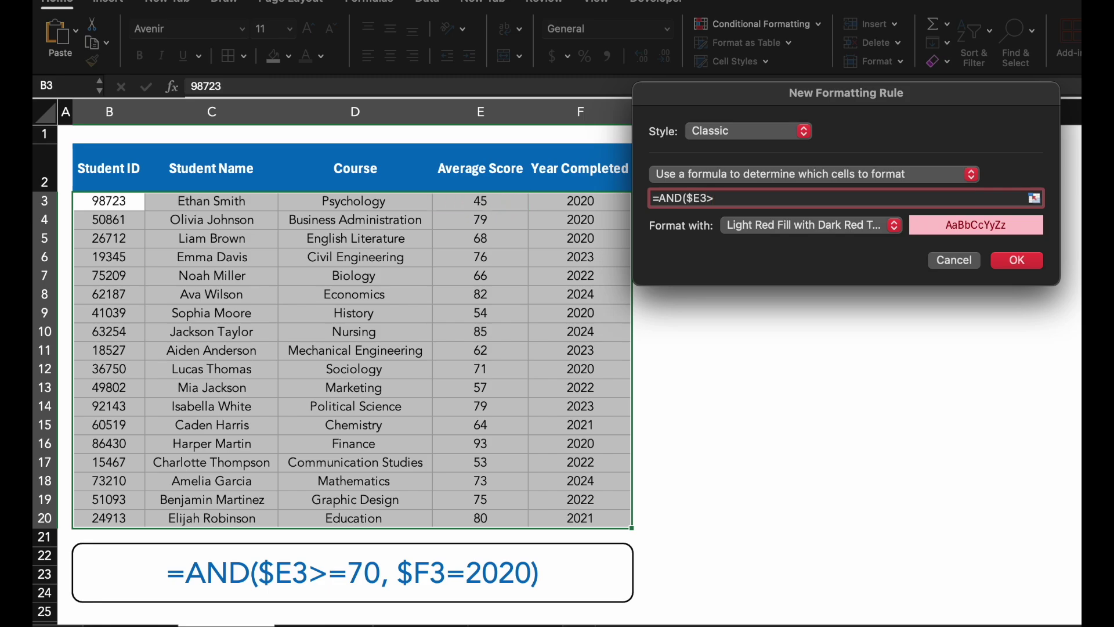
text(=70,)
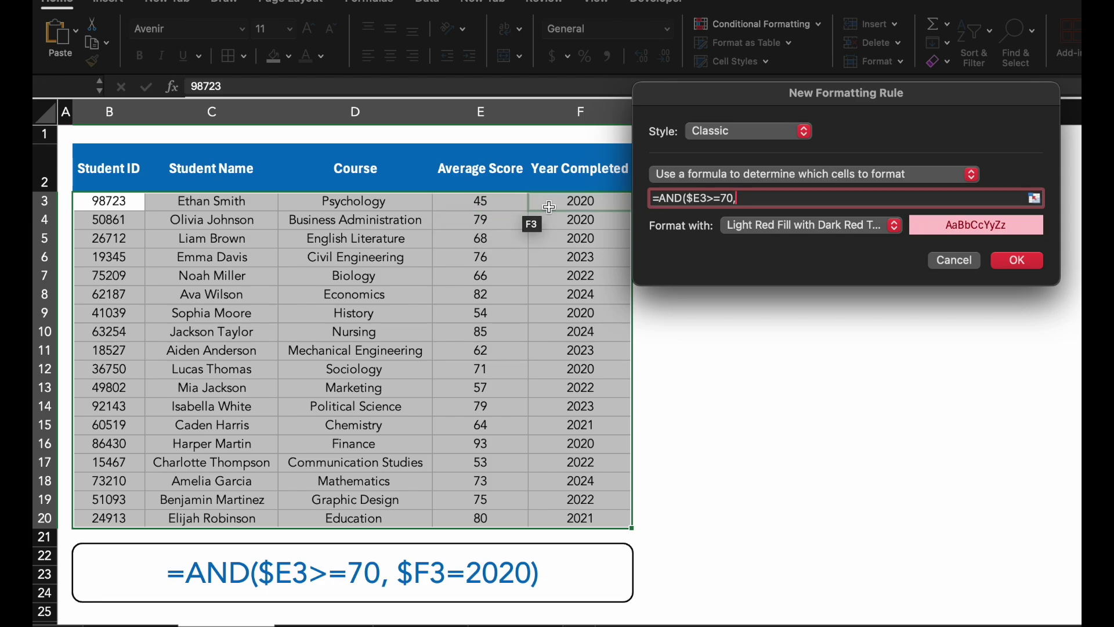
click(548, 206)
key(F4)
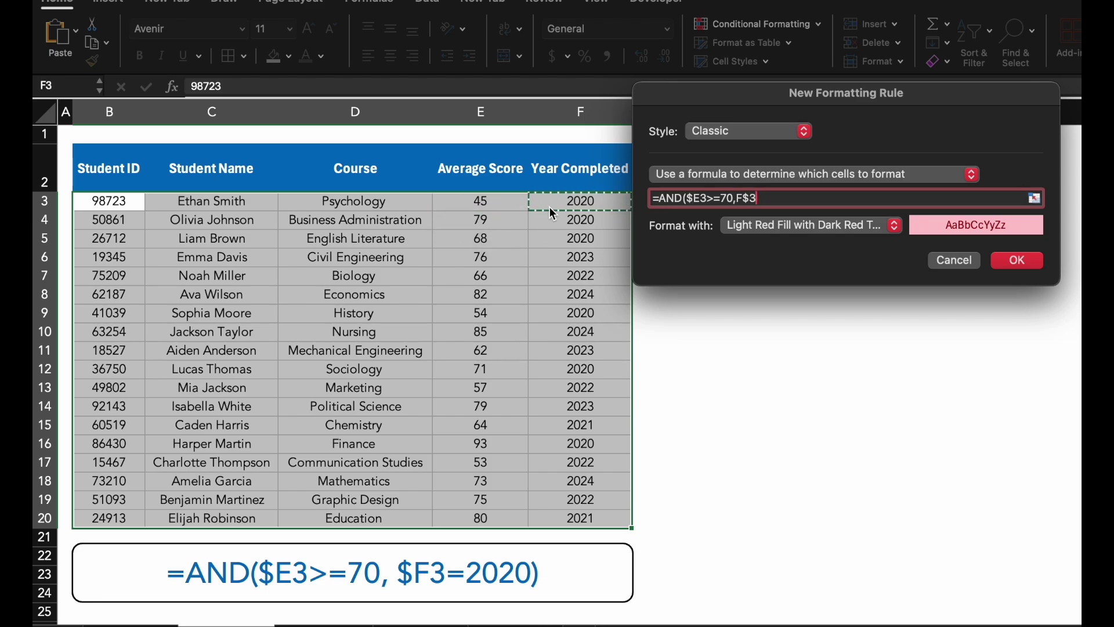
key(F4)
text(=2020)
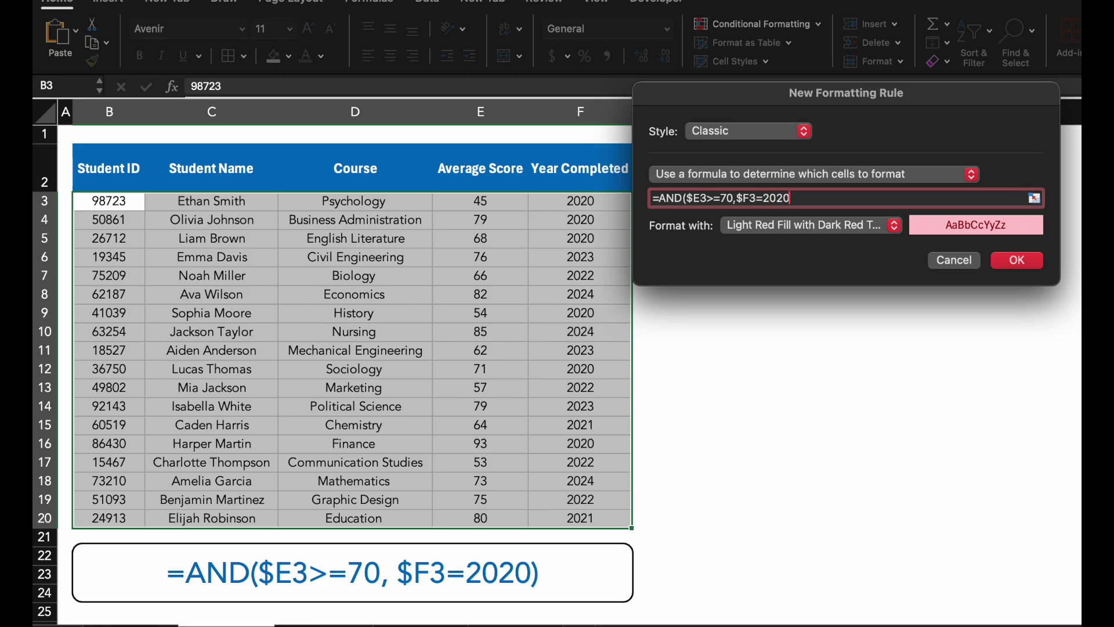
text())
Give the rule a bold white font on blue fill format and apply it to the table
click(758, 231)
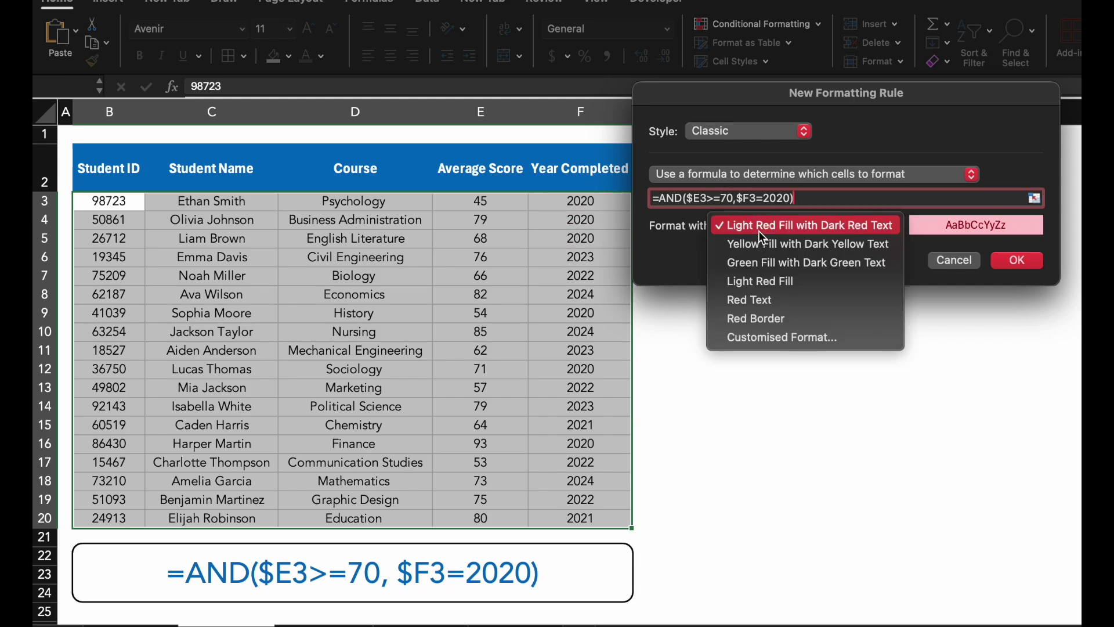
click(764, 338)
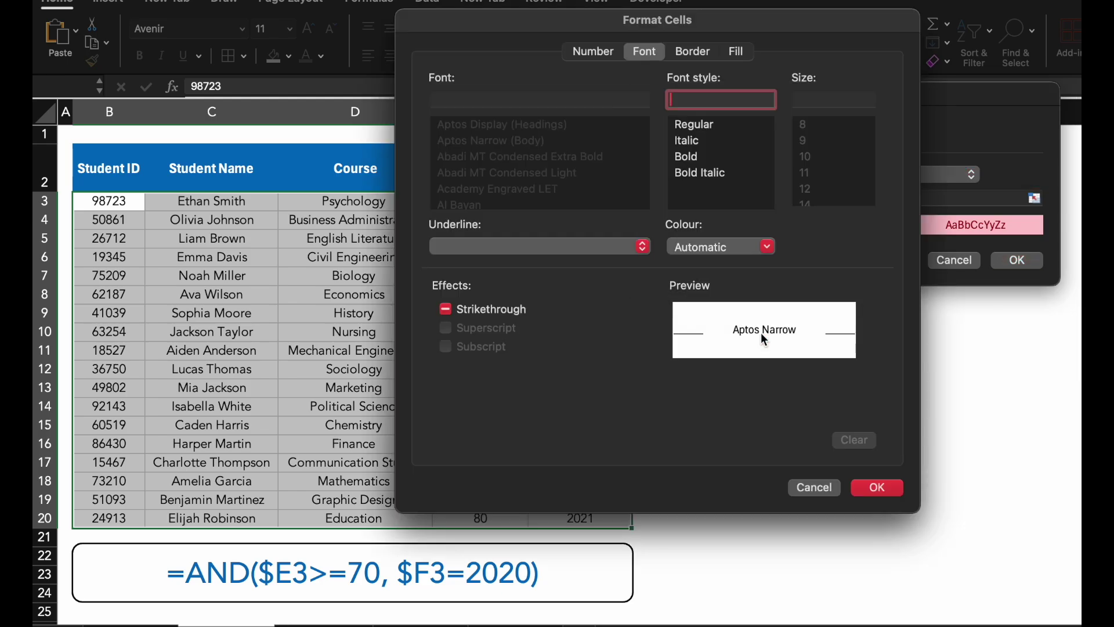
click(699, 158)
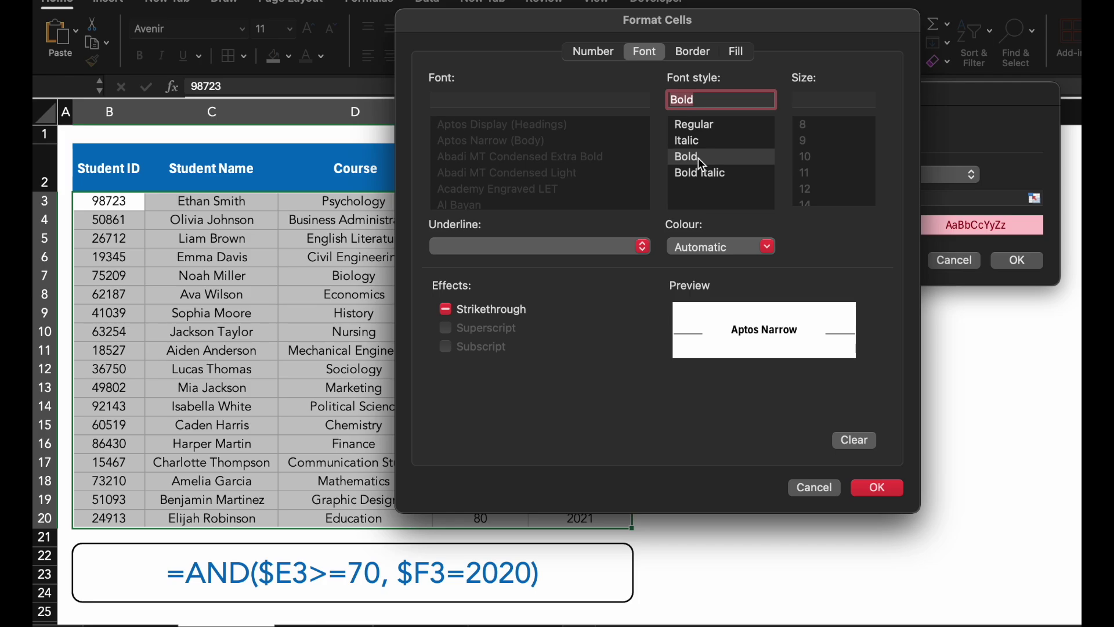
click(700, 246)
click(684, 322)
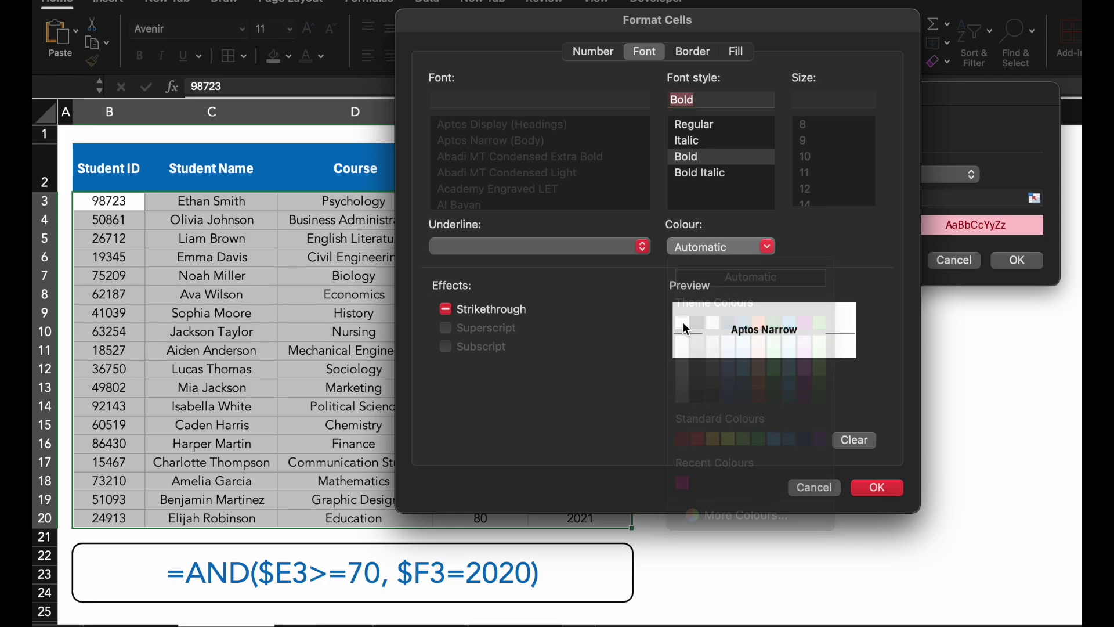
click(743, 53)
click(605, 115)
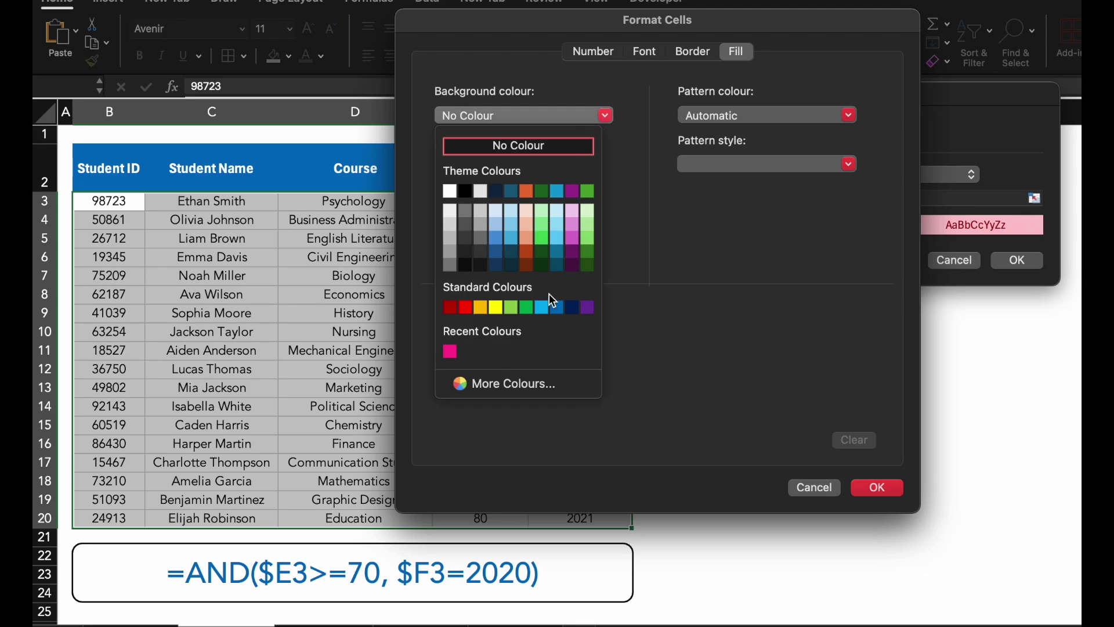
click(557, 307)
click(870, 486)
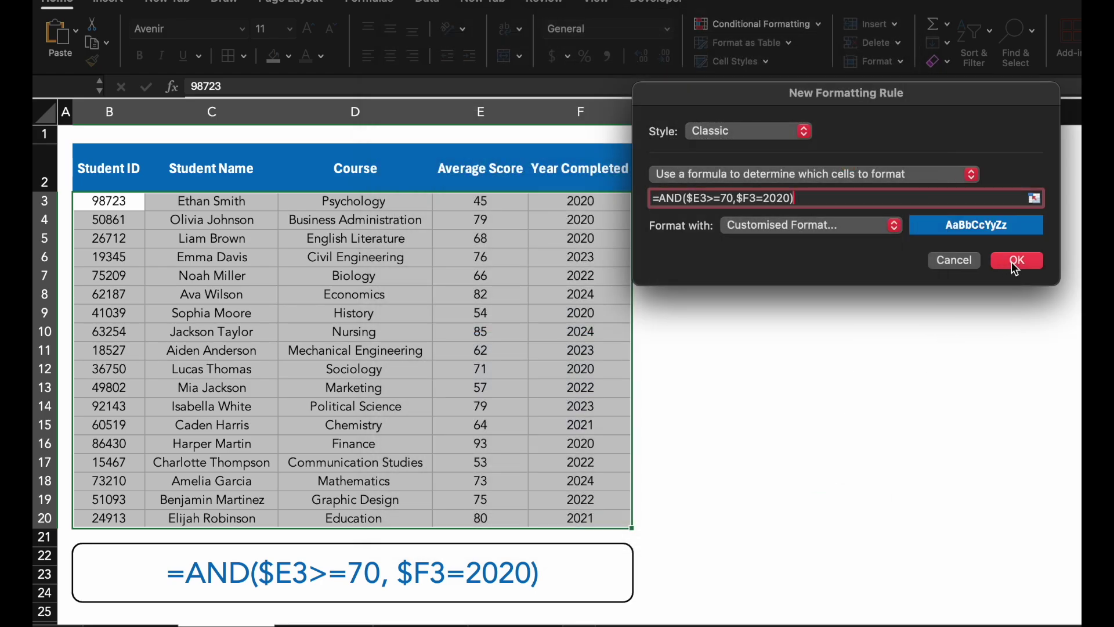
click(1017, 260)
click(862, 328)
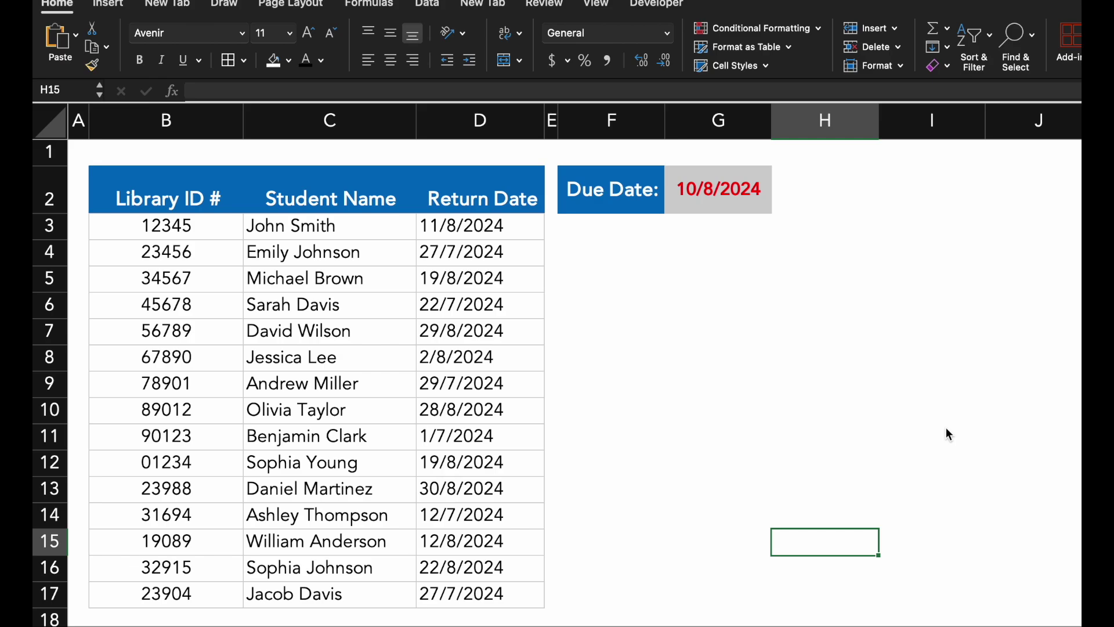
Select the return dates D3:D17 and open a new conditional formatting rule
click(497, 226)
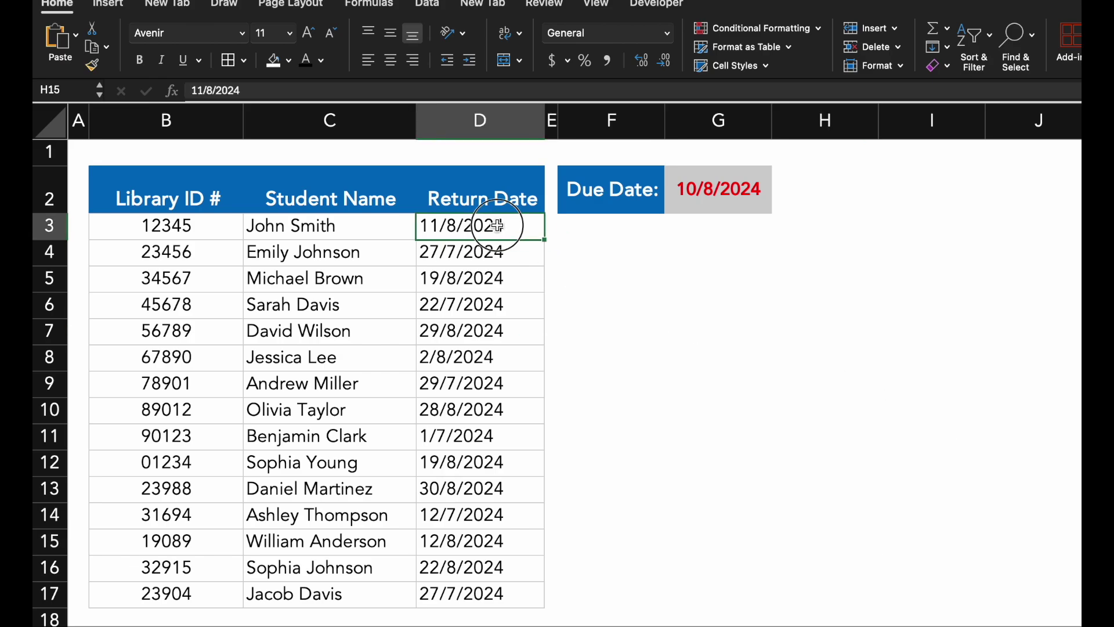
drag(498, 226, 489, 582)
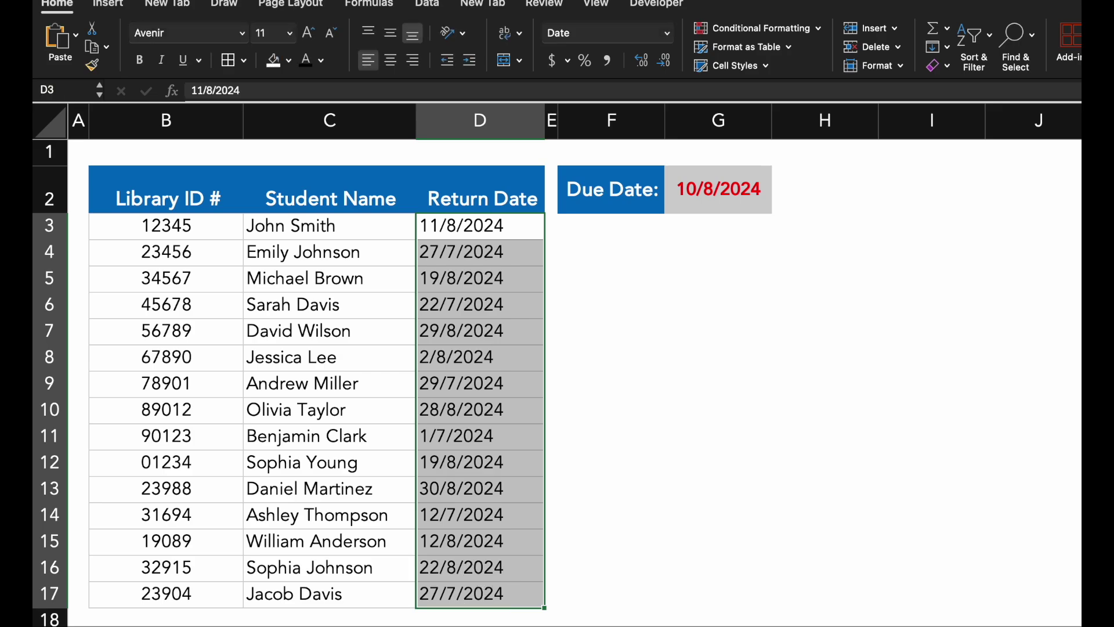
click(777, 32)
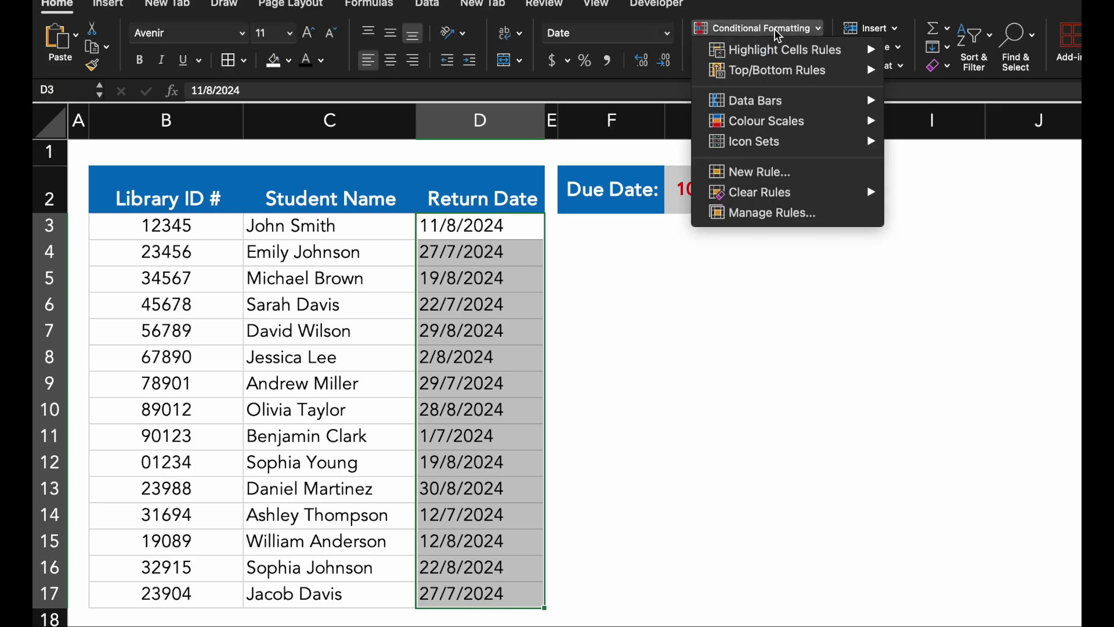
click(793, 170)
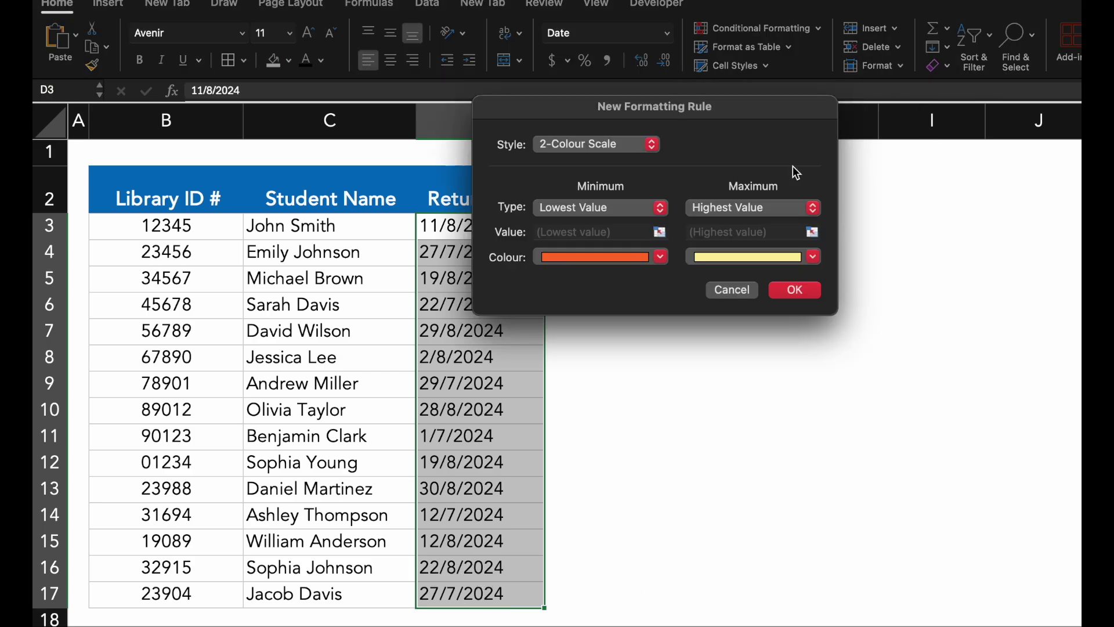
Set the rule to Classic style using a custom formula, with the light red fill preset
click(594, 144)
click(576, 221)
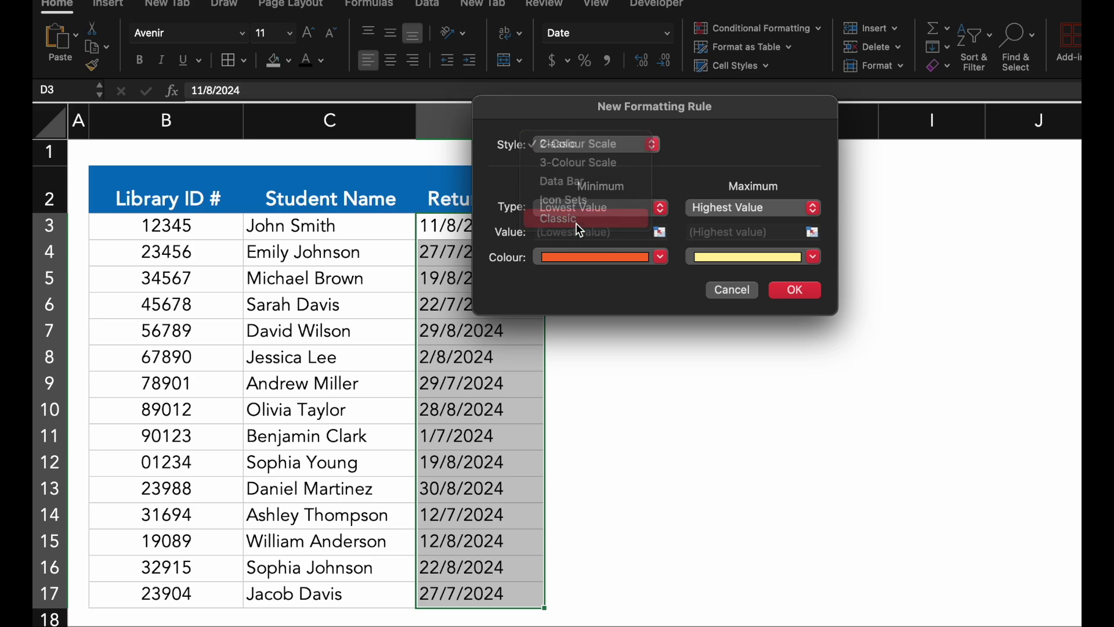
click(617, 190)
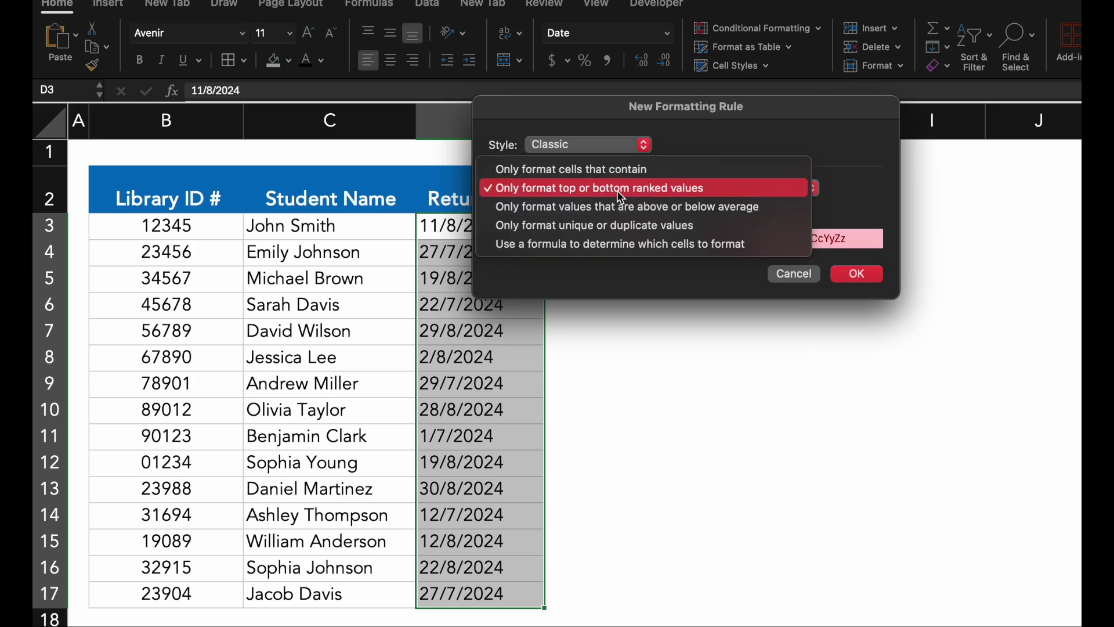
click(610, 250)
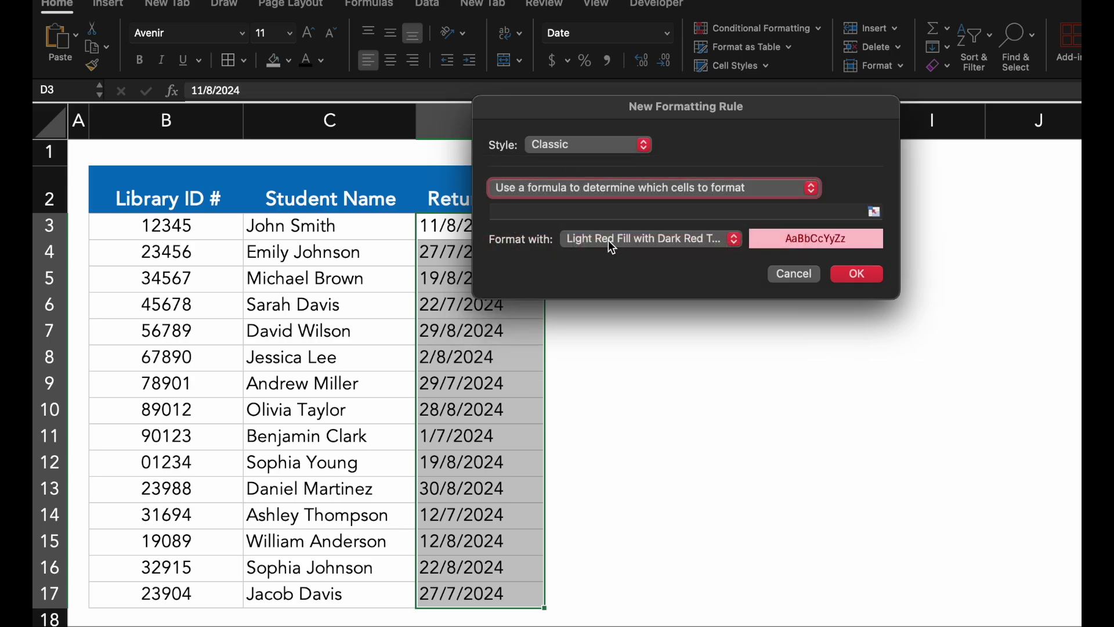
click(608, 240)
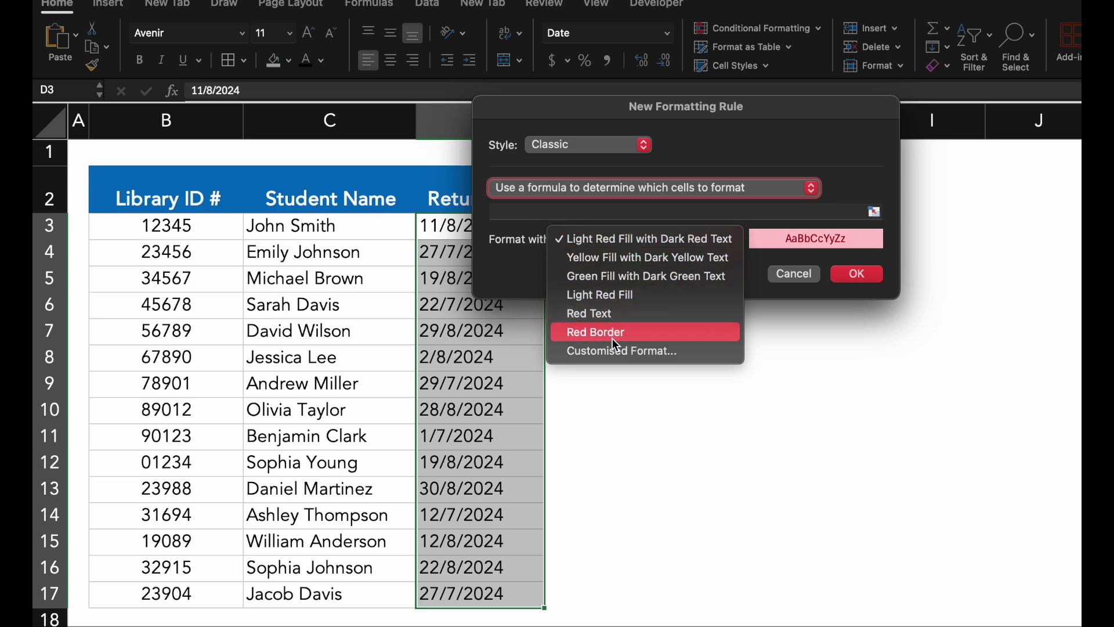
click(588, 207)
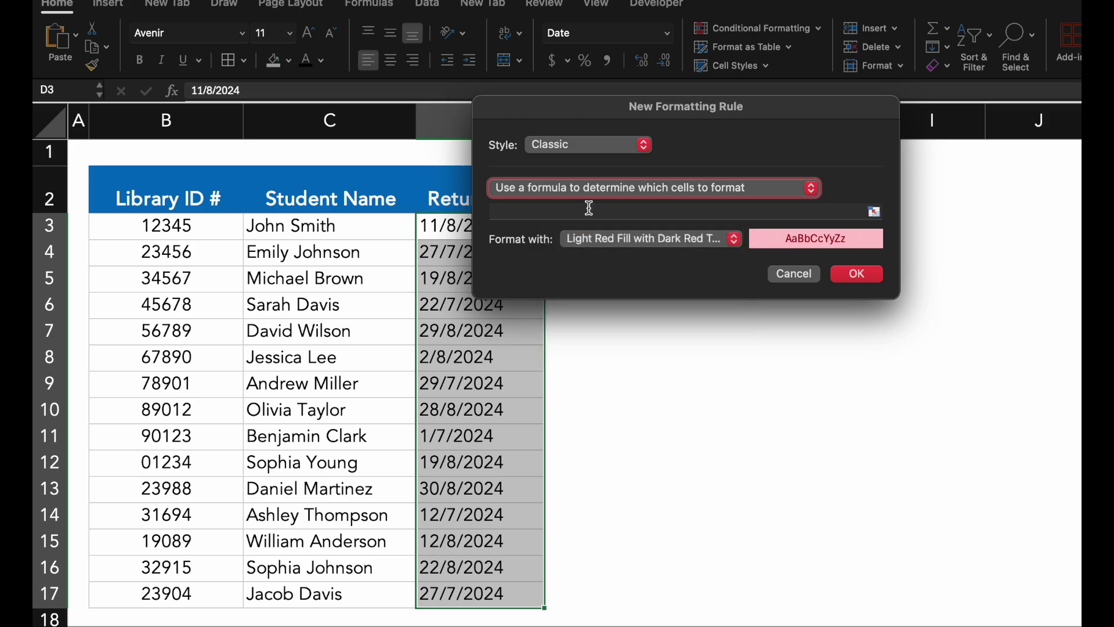
click(574, 210)
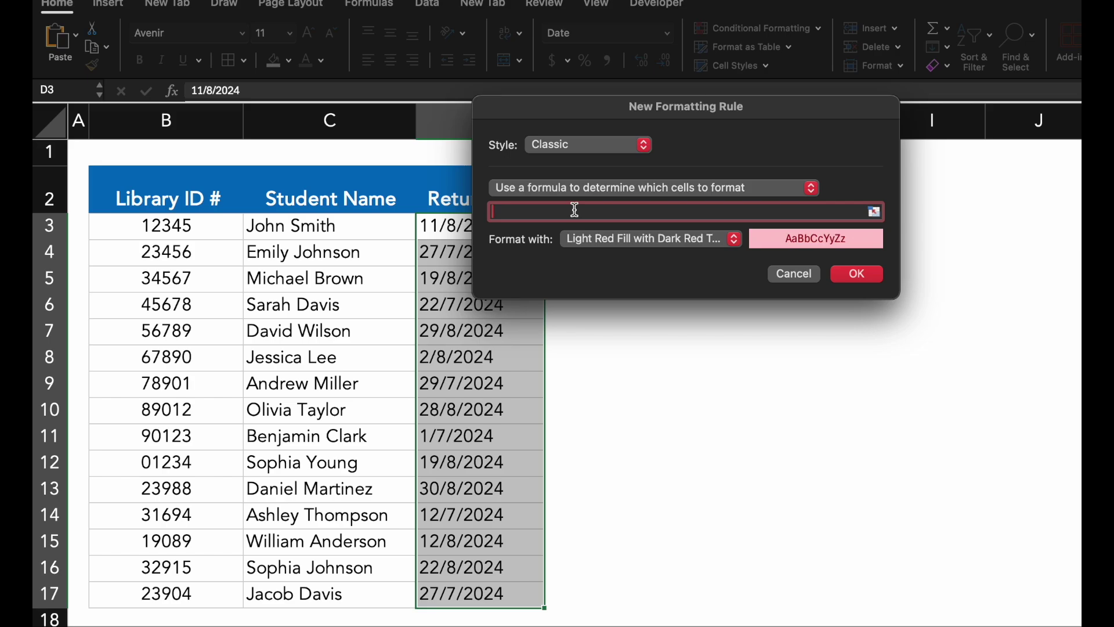
Enter the formula =$D3<=$G$2 and choose Customised Format instead of the preset
click(481, 232)
click(474, 229)
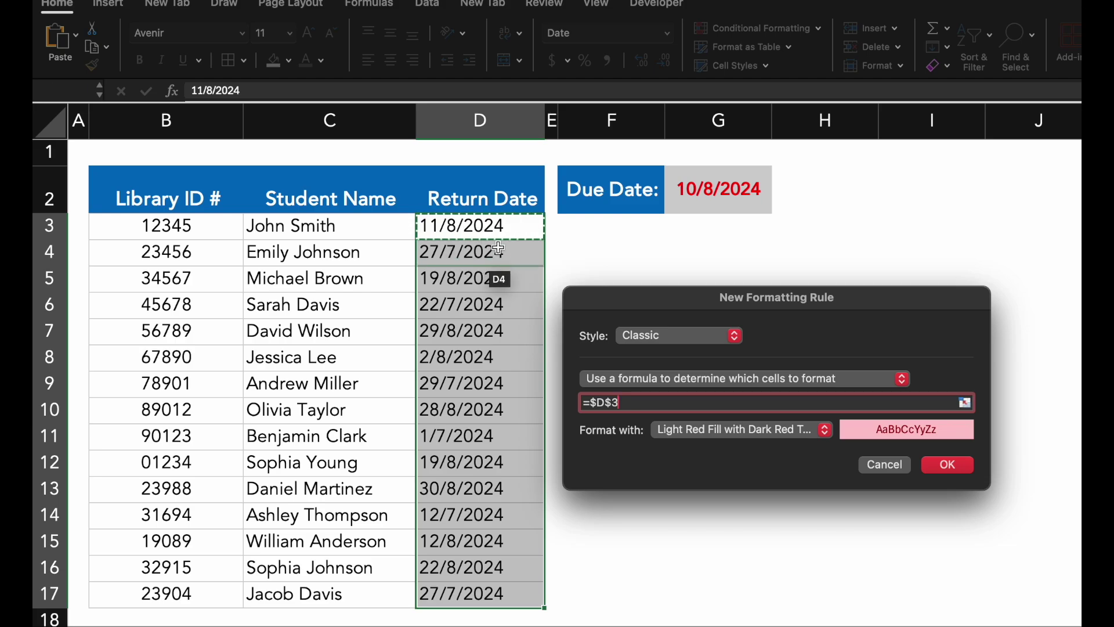
key(F4)
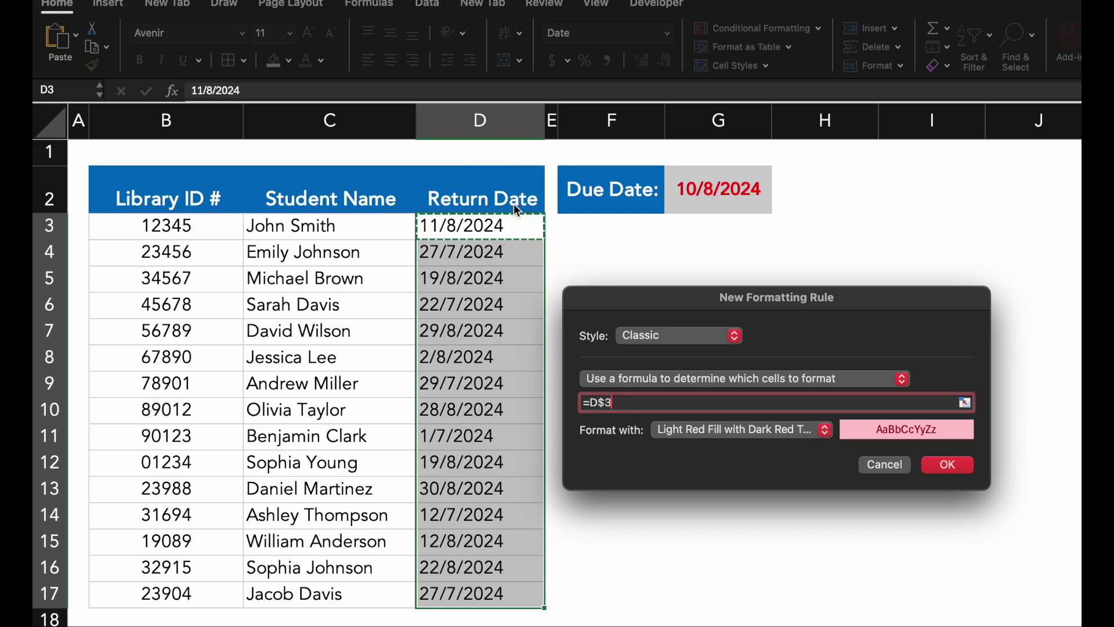
key(F4)
text(<)
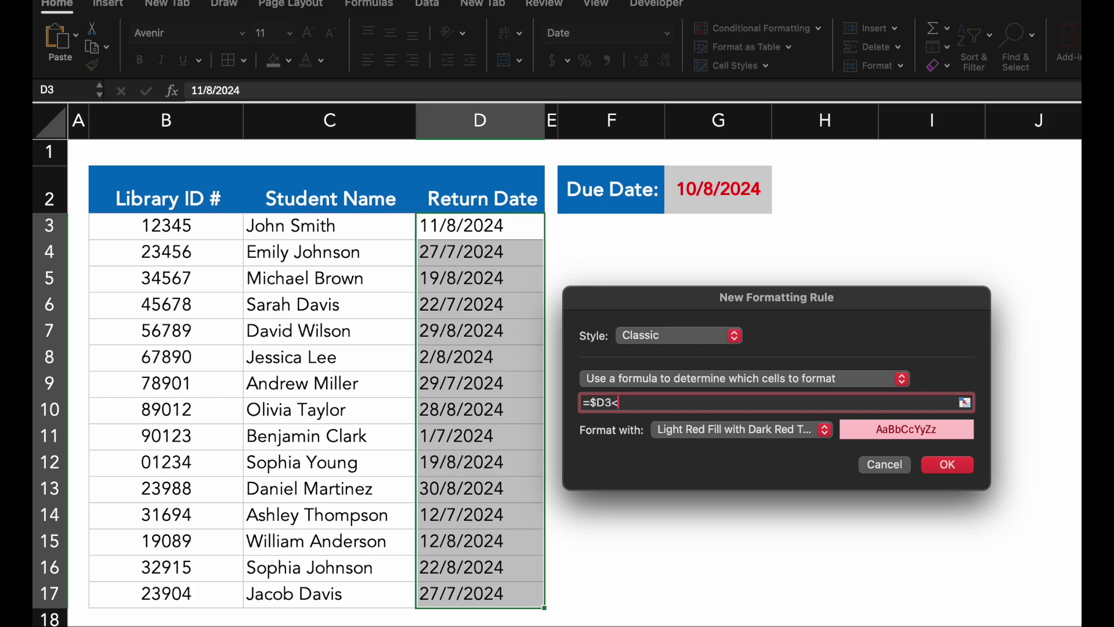
text(=)
click(699, 186)
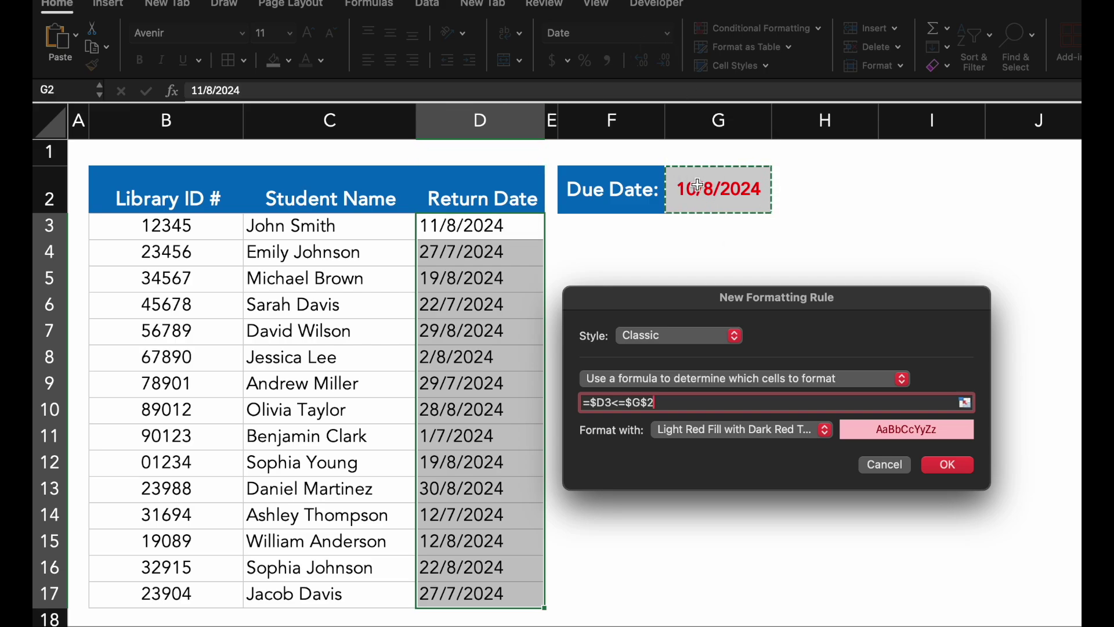
click(809, 434)
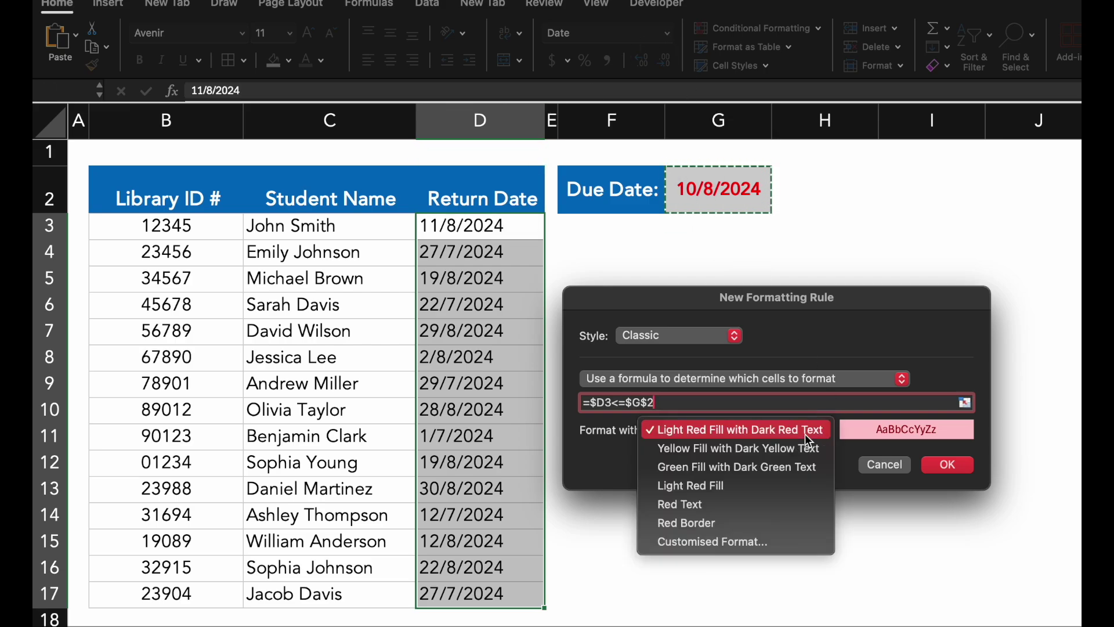
click(734, 536)
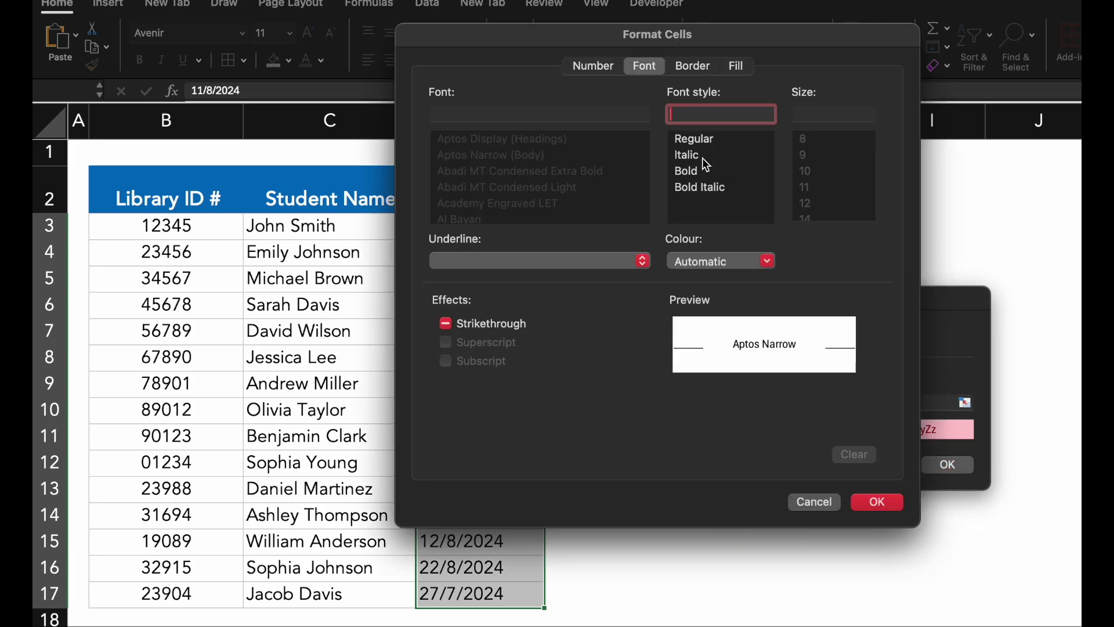
Set the custom format to bold white font on red fill and apply it to D3:D17
click(701, 166)
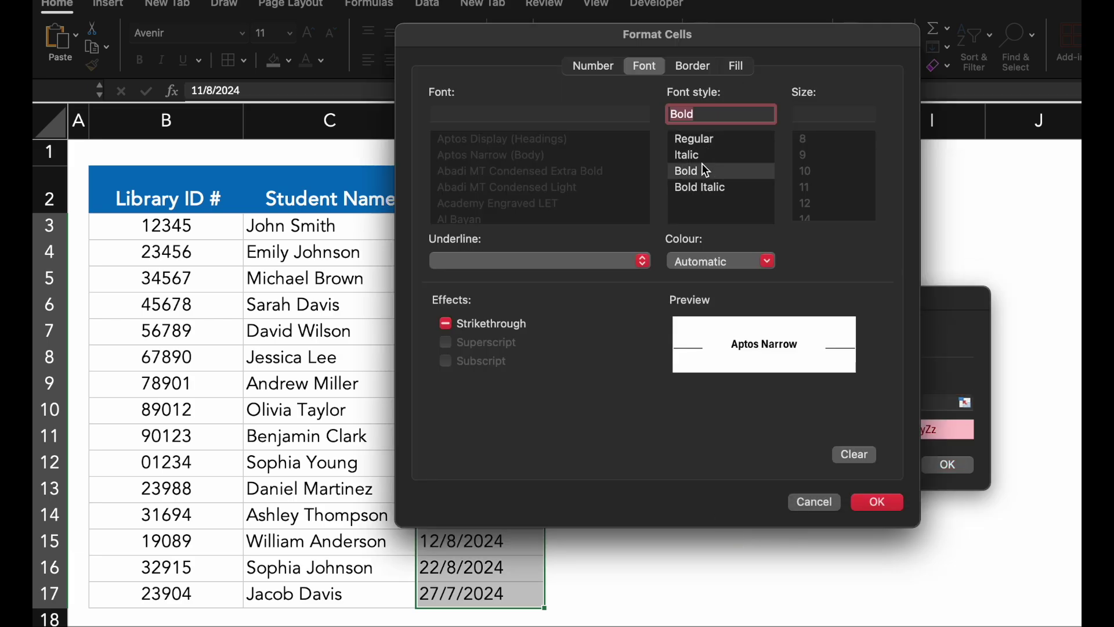
click(692, 260)
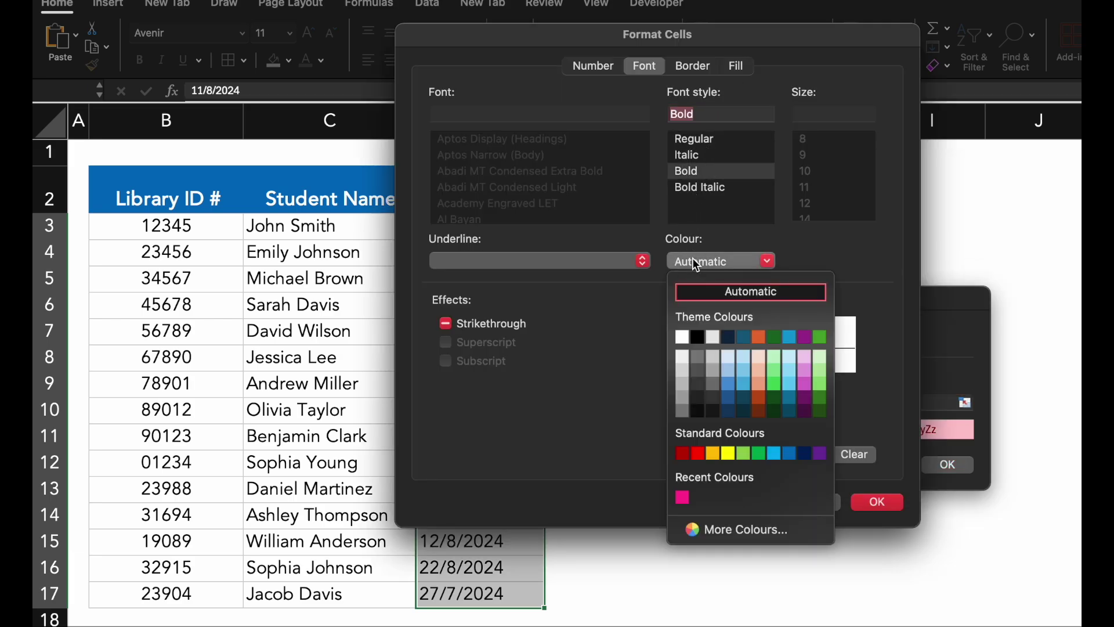
click(679, 336)
click(737, 66)
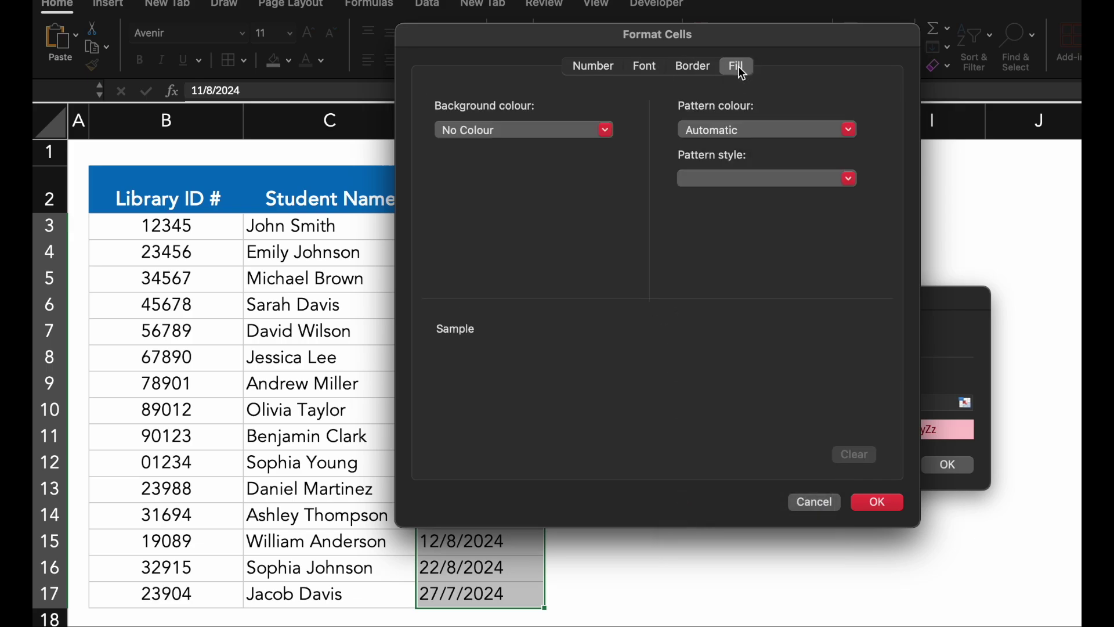
click(568, 135)
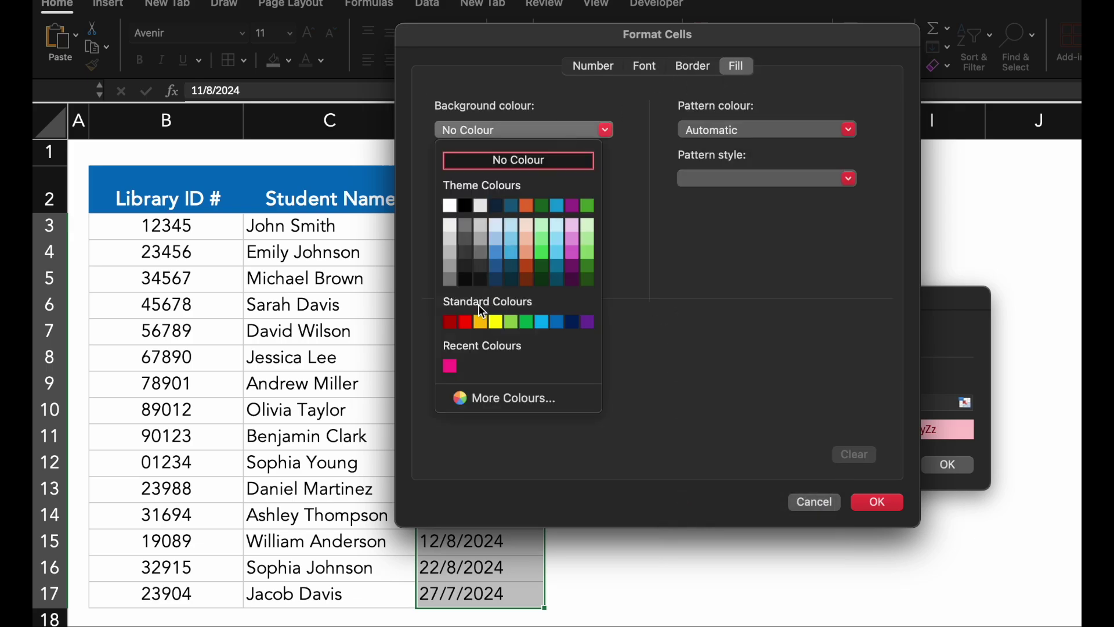
click(467, 323)
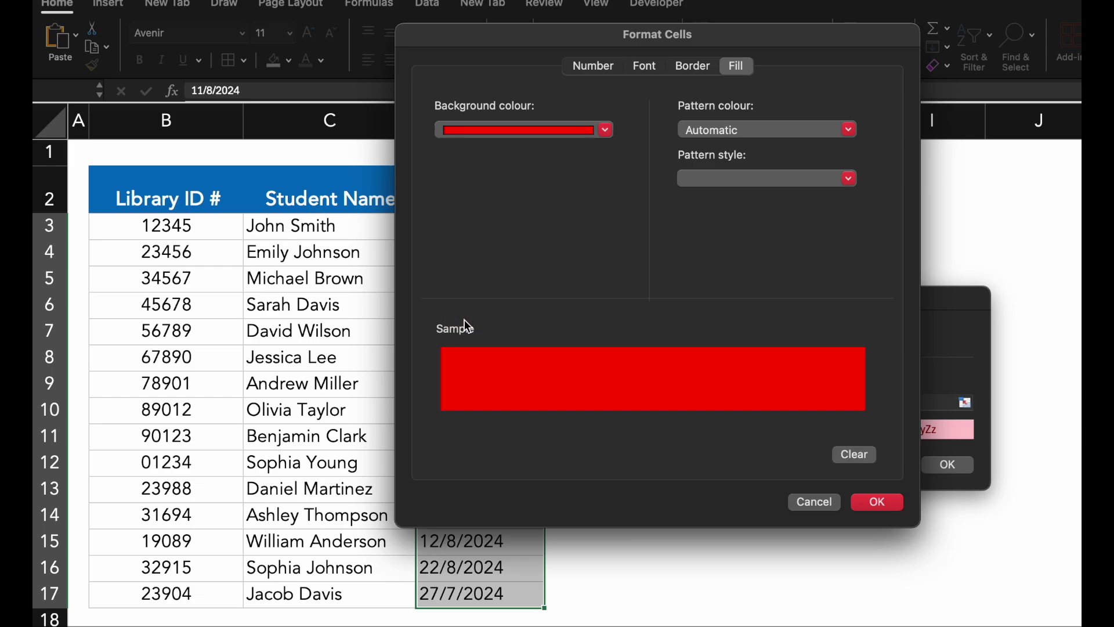
click(879, 501)
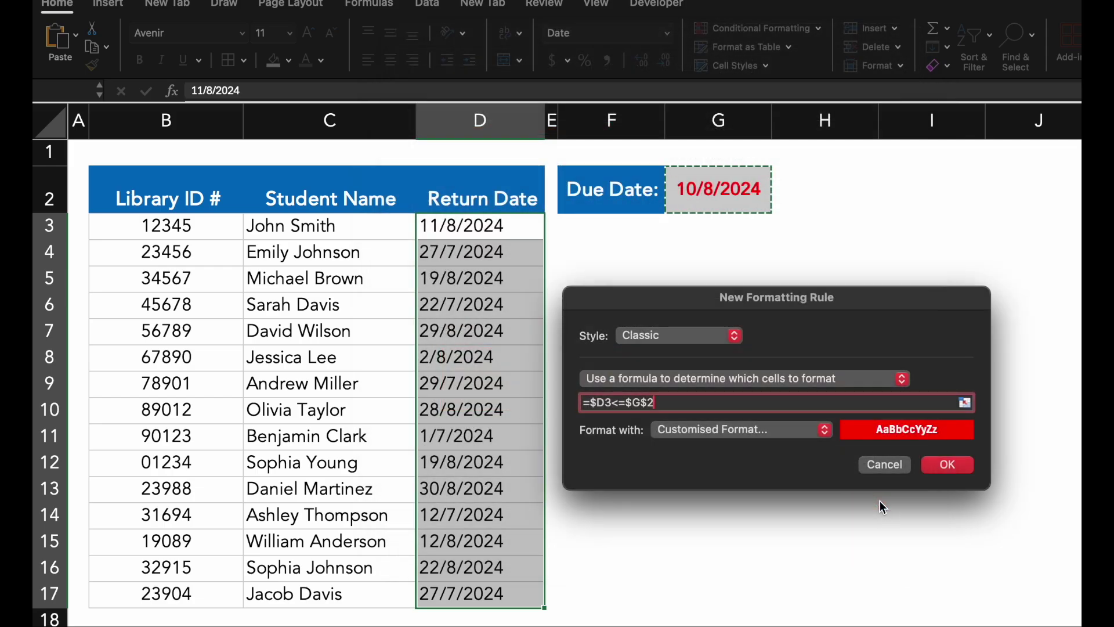
click(945, 464)
click(827, 478)
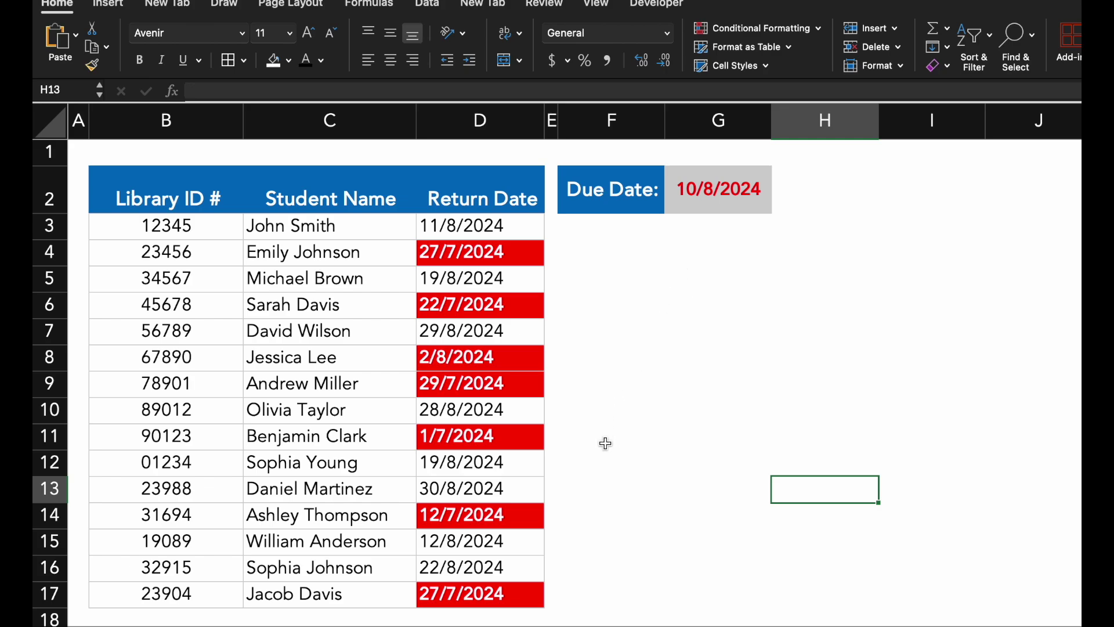
Change the due date in G2 to 25/7/2024, then move to the staff sales sheet
click(702, 200)
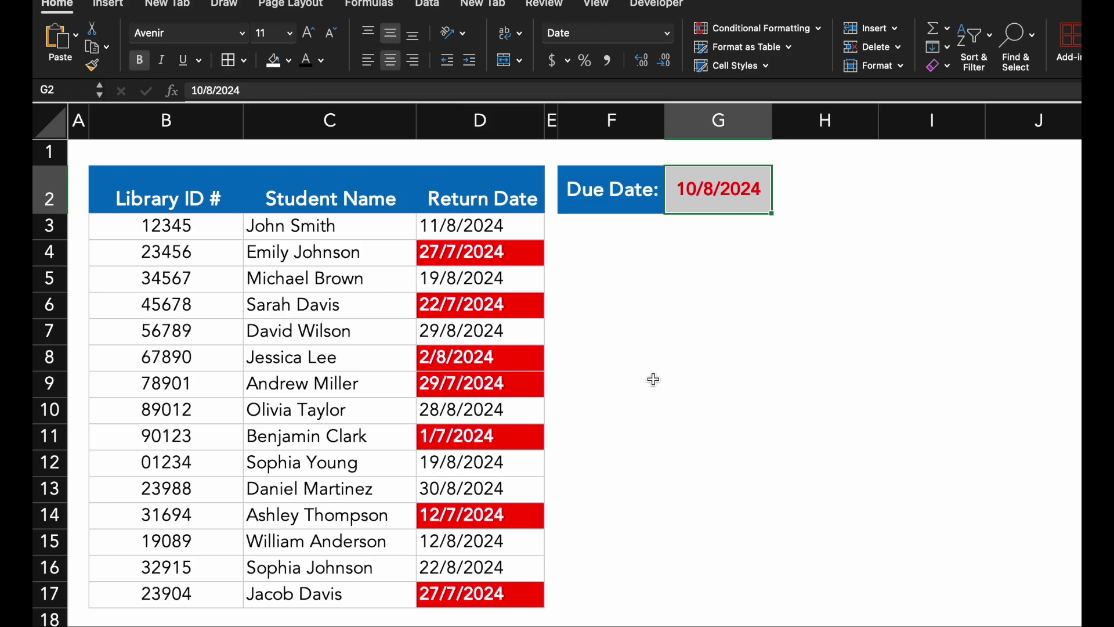
key(BackSpace)
text(25)
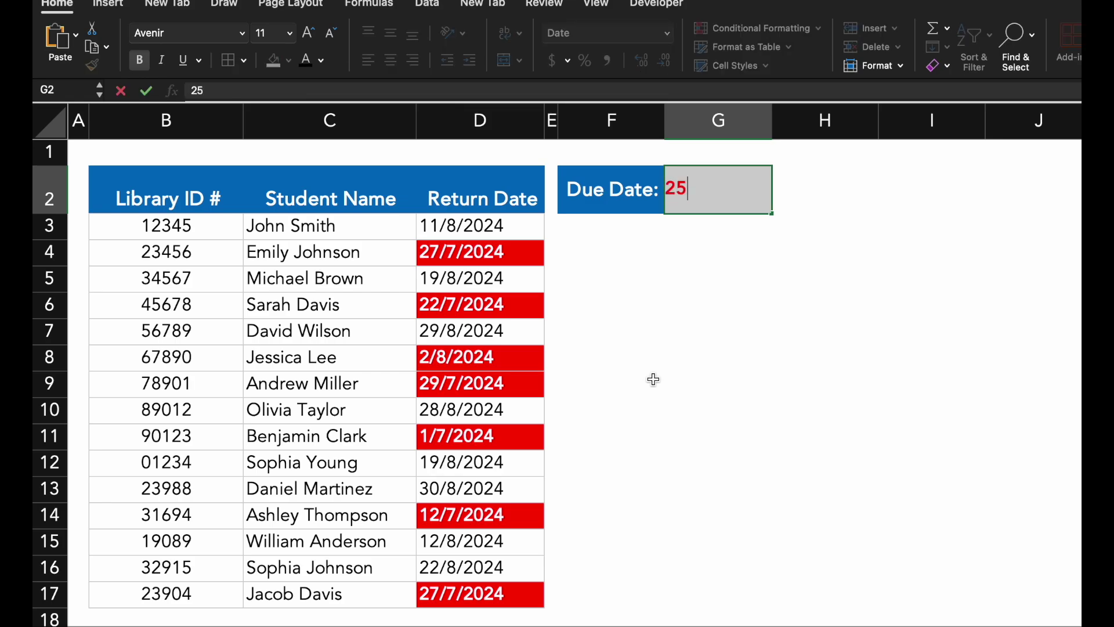
text(-7)
key(Return)
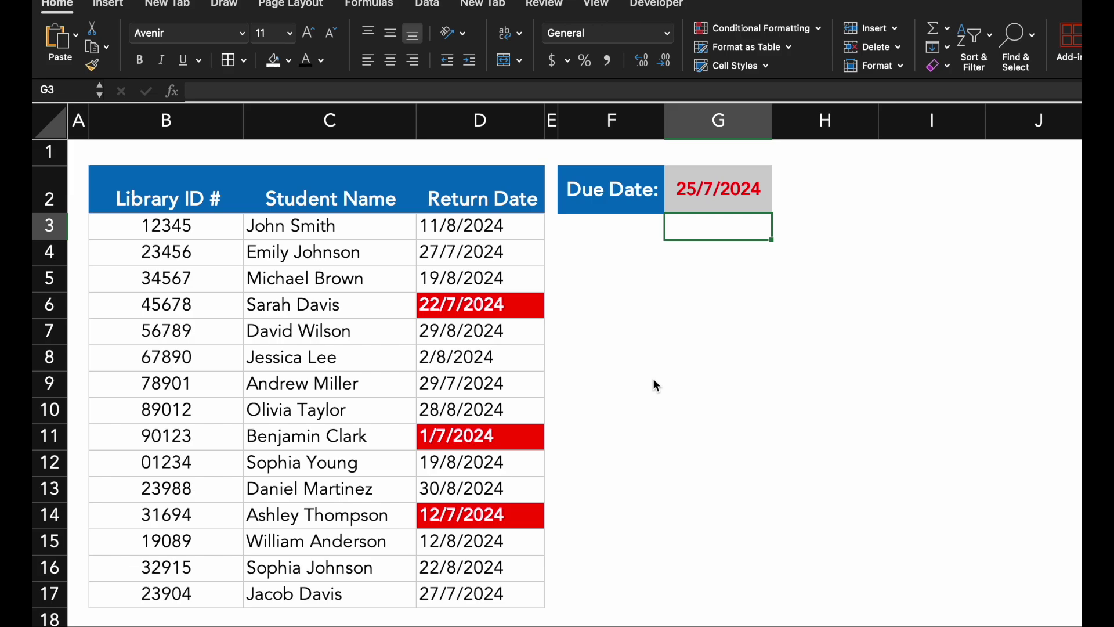
click(654, 380)
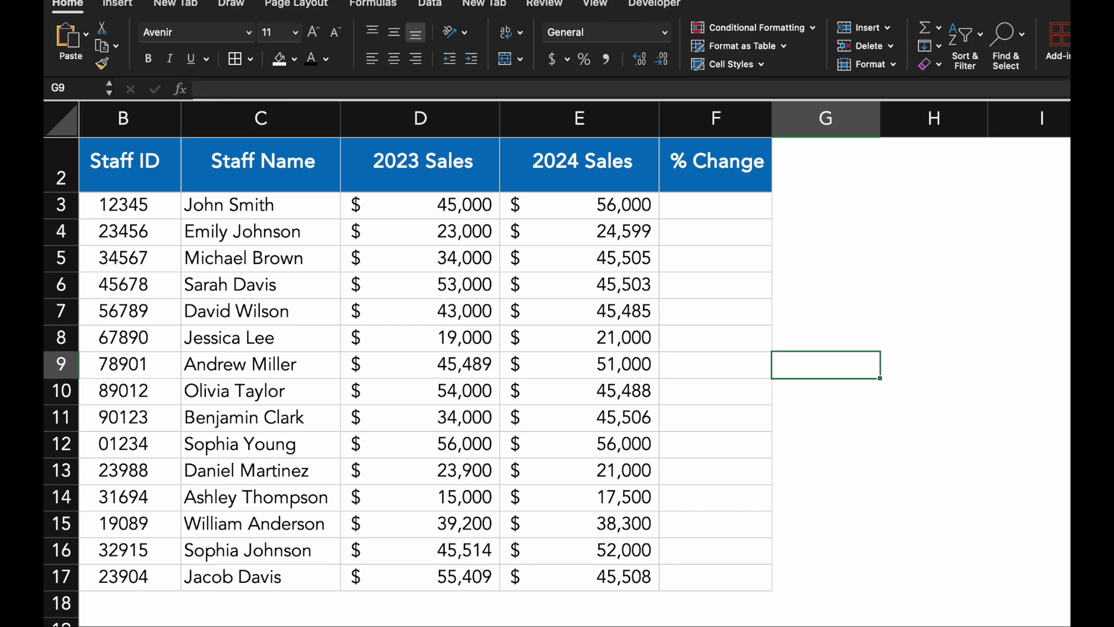
Enter =D3/E3-1 in F3 and extend it down to F17 for all 15 staff
click(716, 204)
text(=D3/E3-)
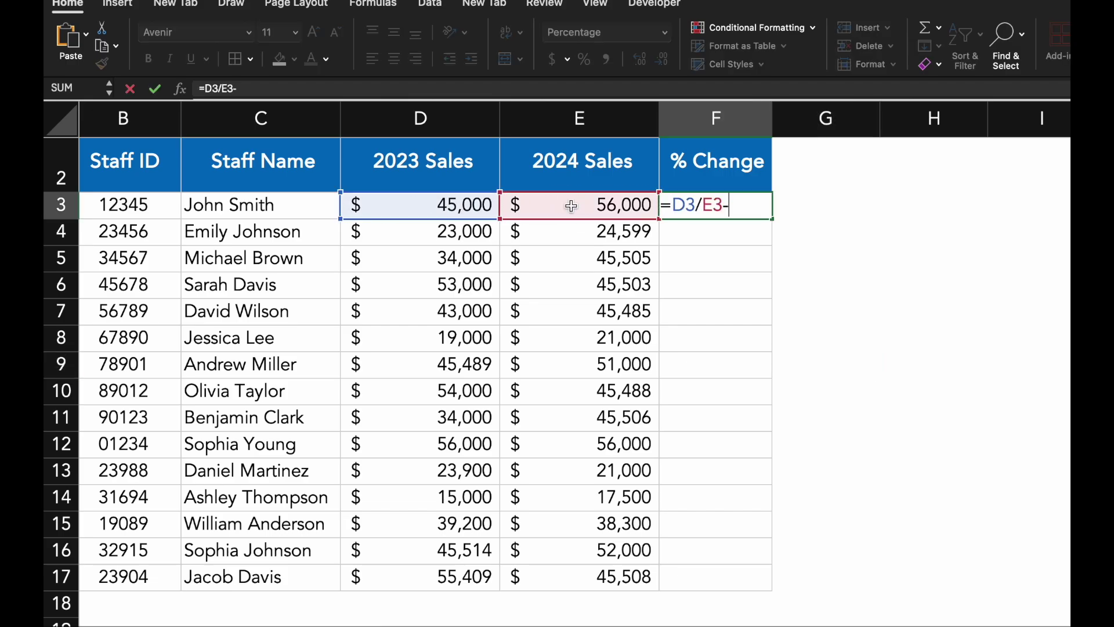
text(1)
key(Return)
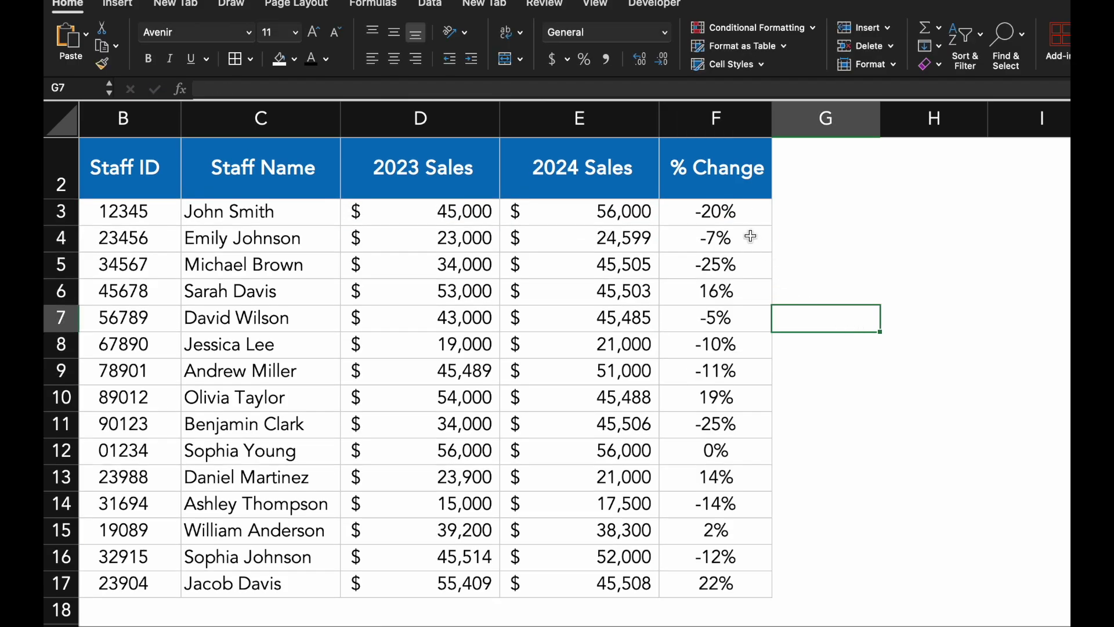
drag(737, 217, 741, 577)
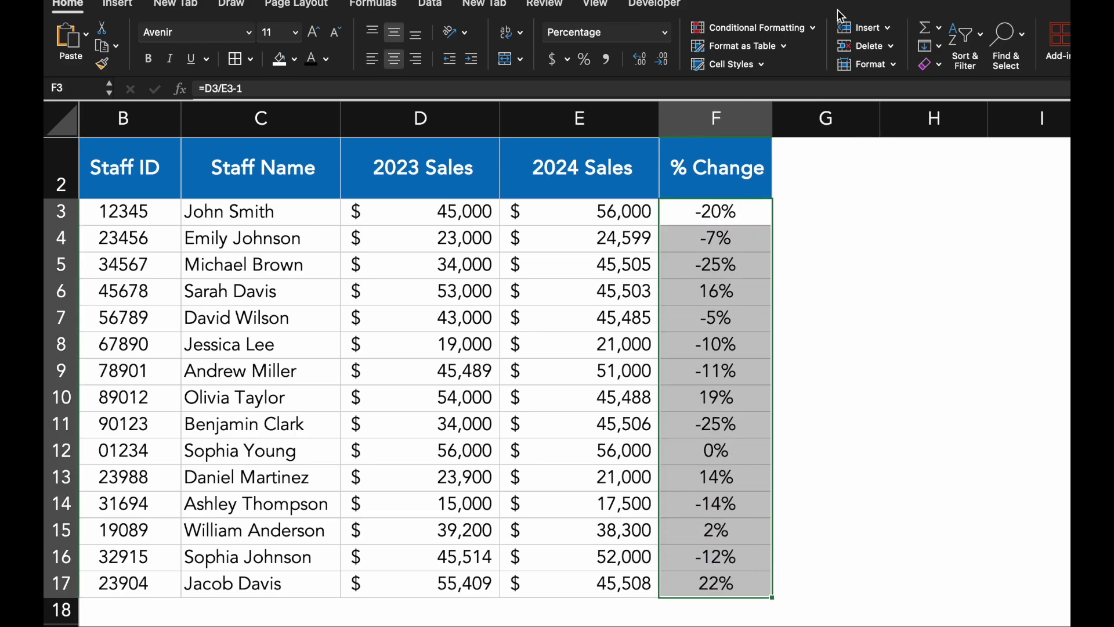
Open the conditional formatting options for the % Change values F3:F17
click(812, 30)
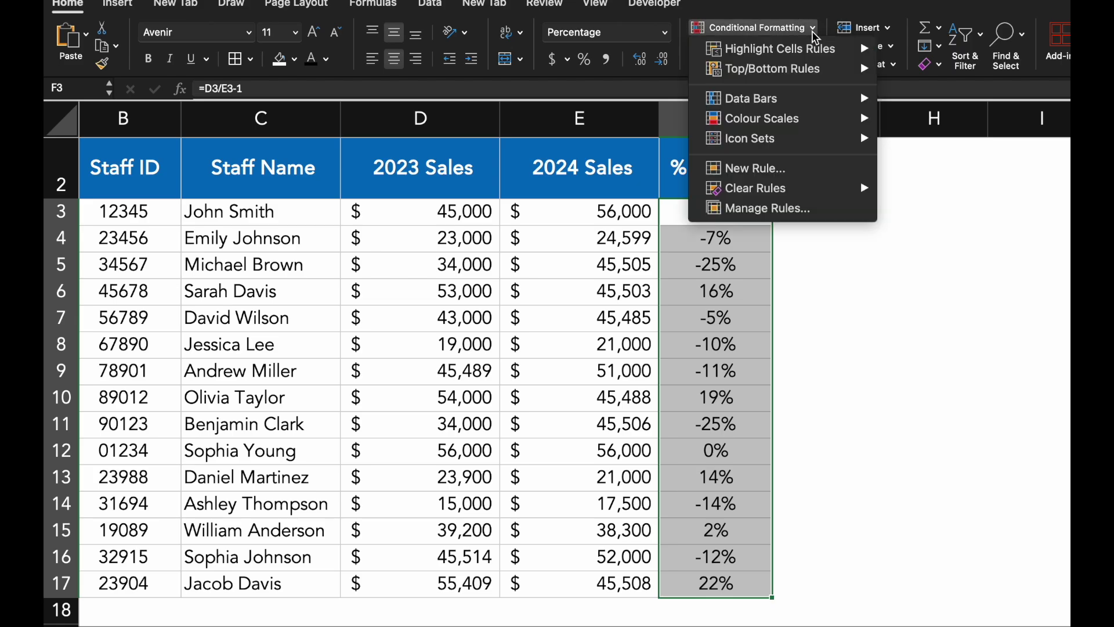
Start a new Icon Sets rule using the triangles-and-dash icon set
click(814, 169)
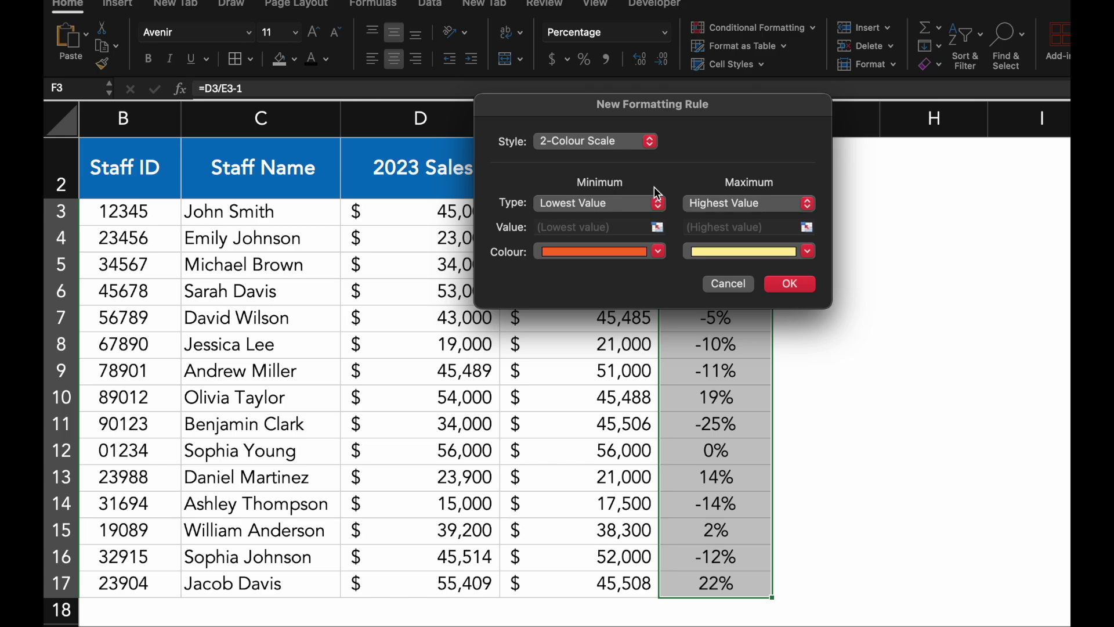
click(652, 145)
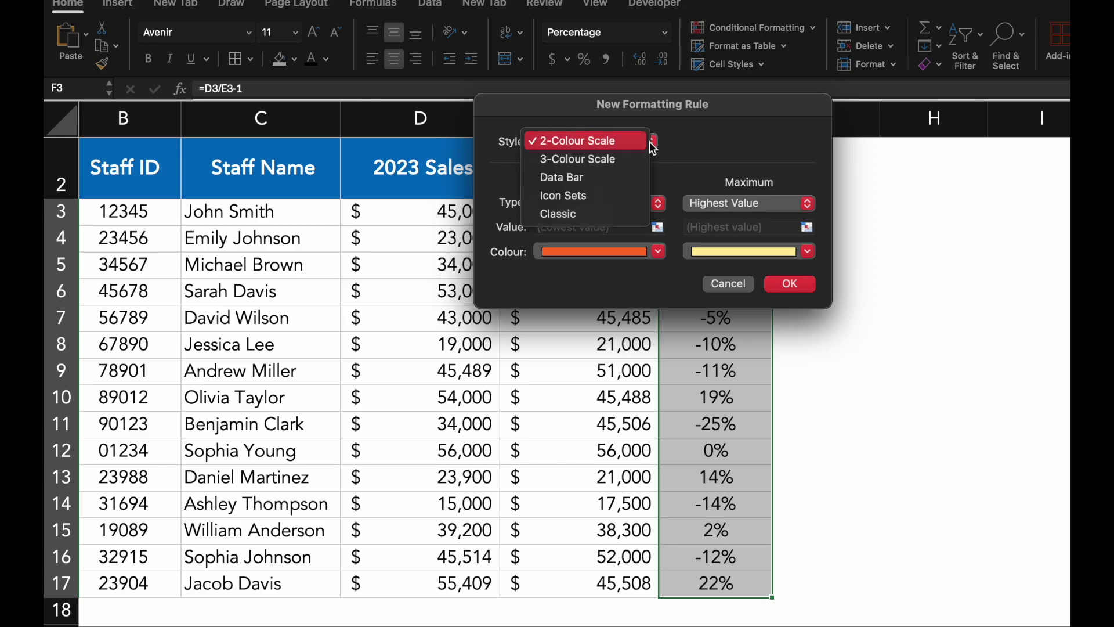
click(626, 195)
click(622, 187)
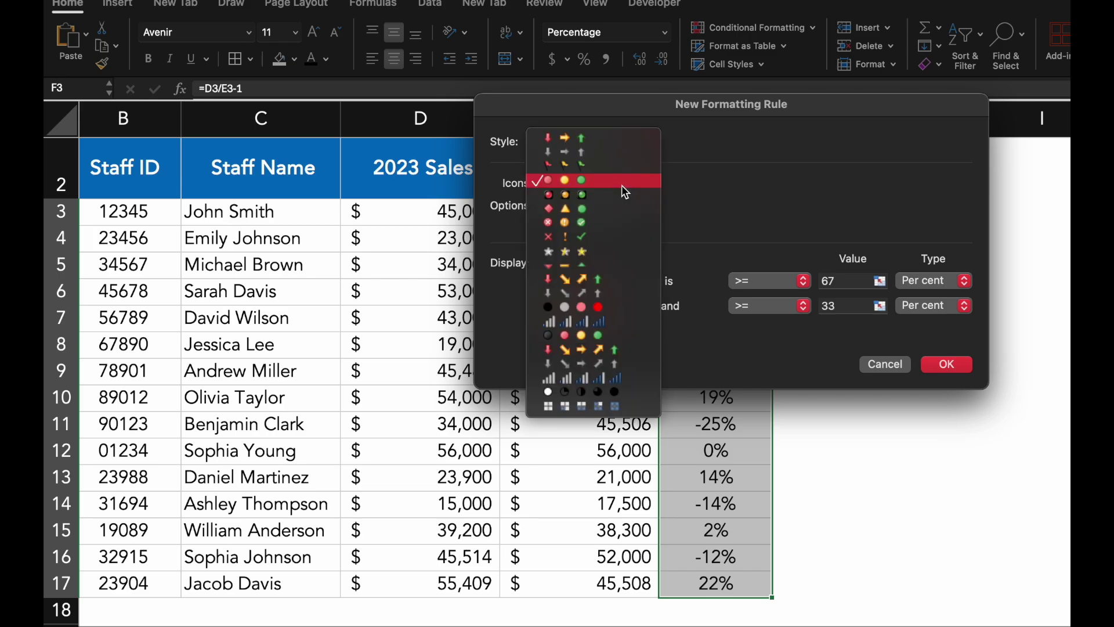
click(611, 267)
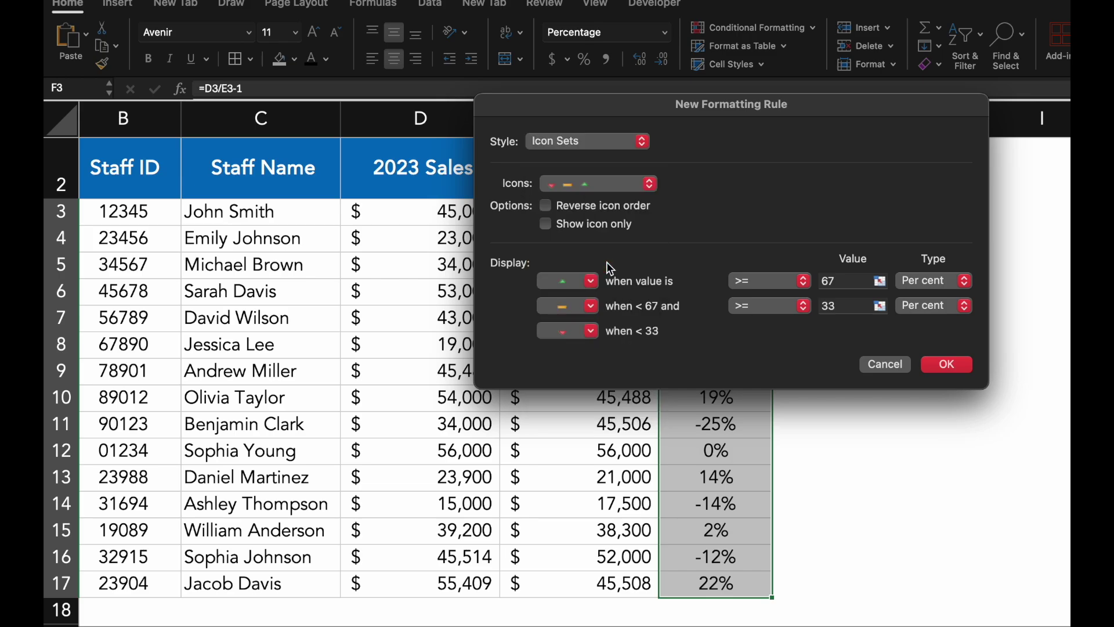
Set the up icon to > 0 Number and the dash to >= 0 Number, then apply
click(792, 282)
click(790, 297)
click(833, 284)
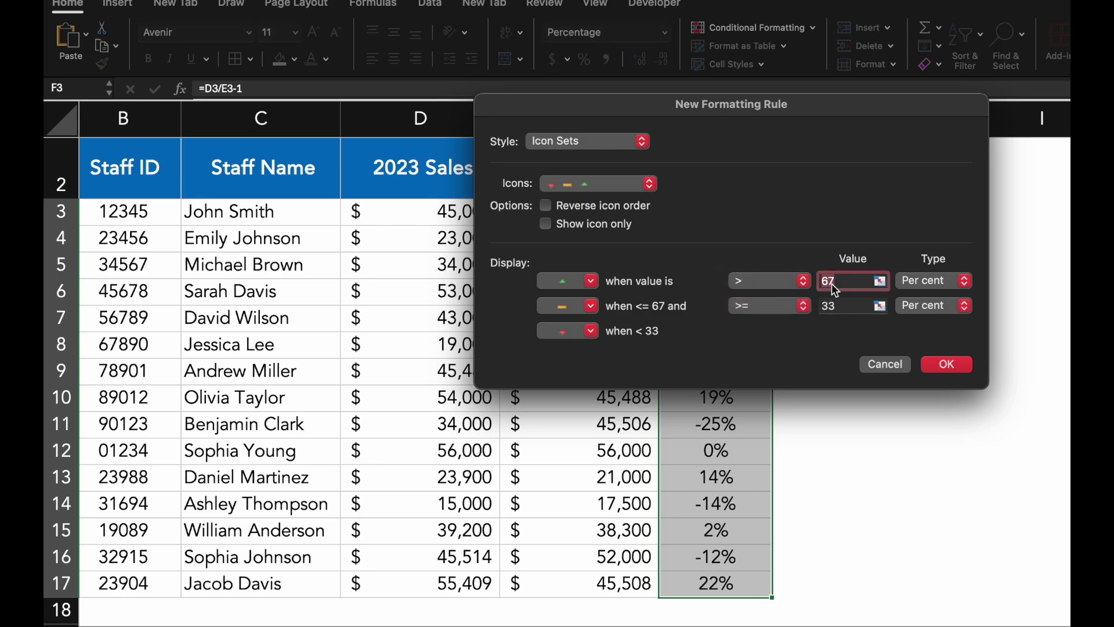
key(Tab)
click(956, 280)
click(935, 259)
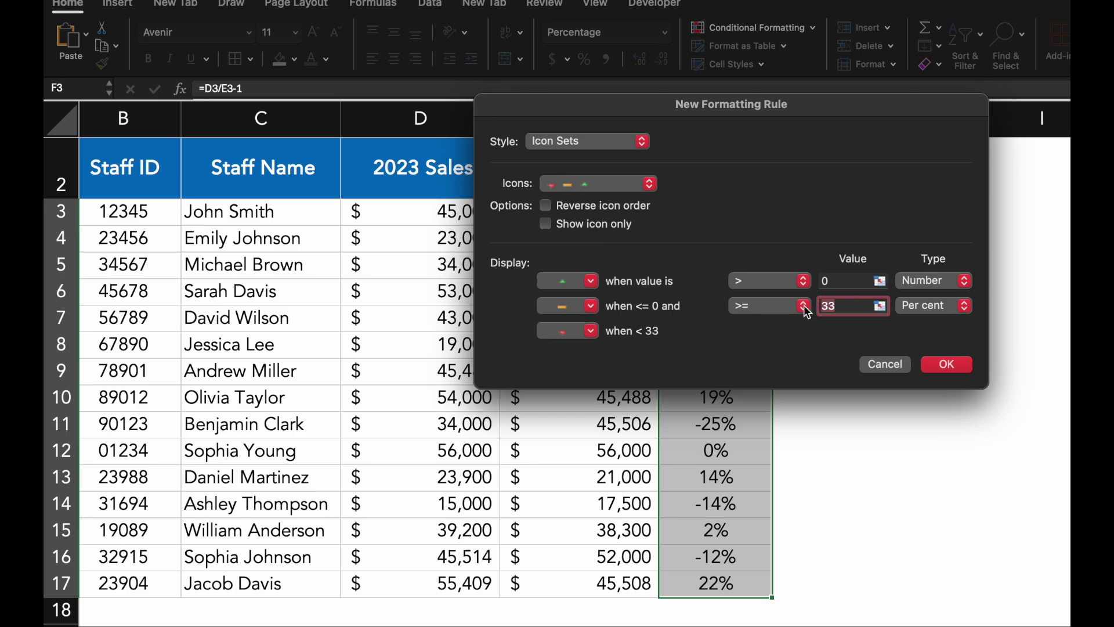
click(934, 305)
click(912, 290)
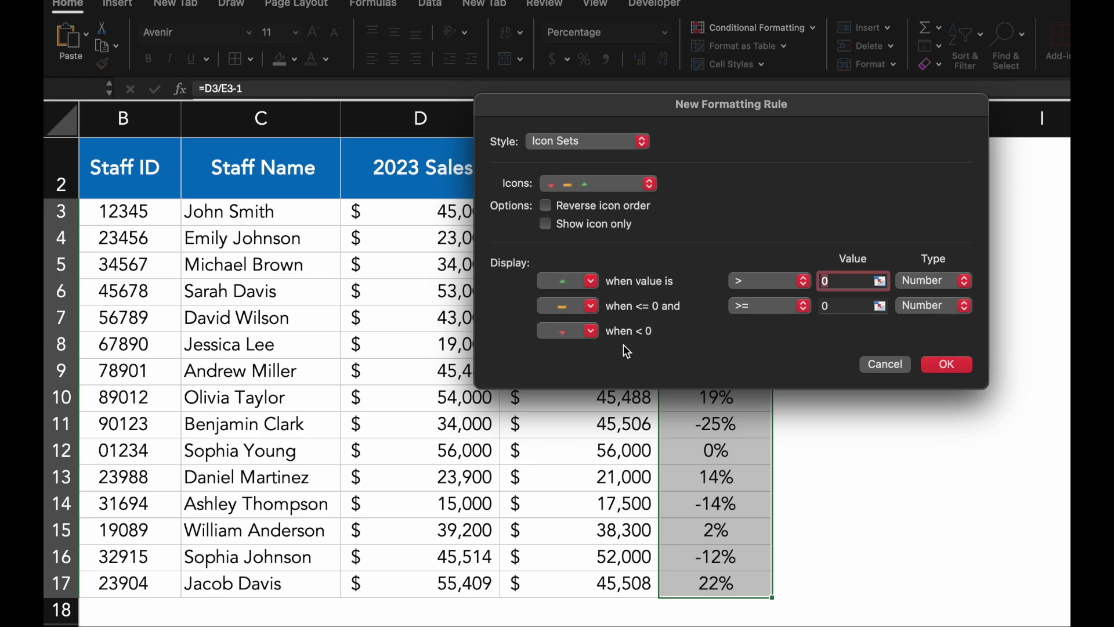
click(943, 364)
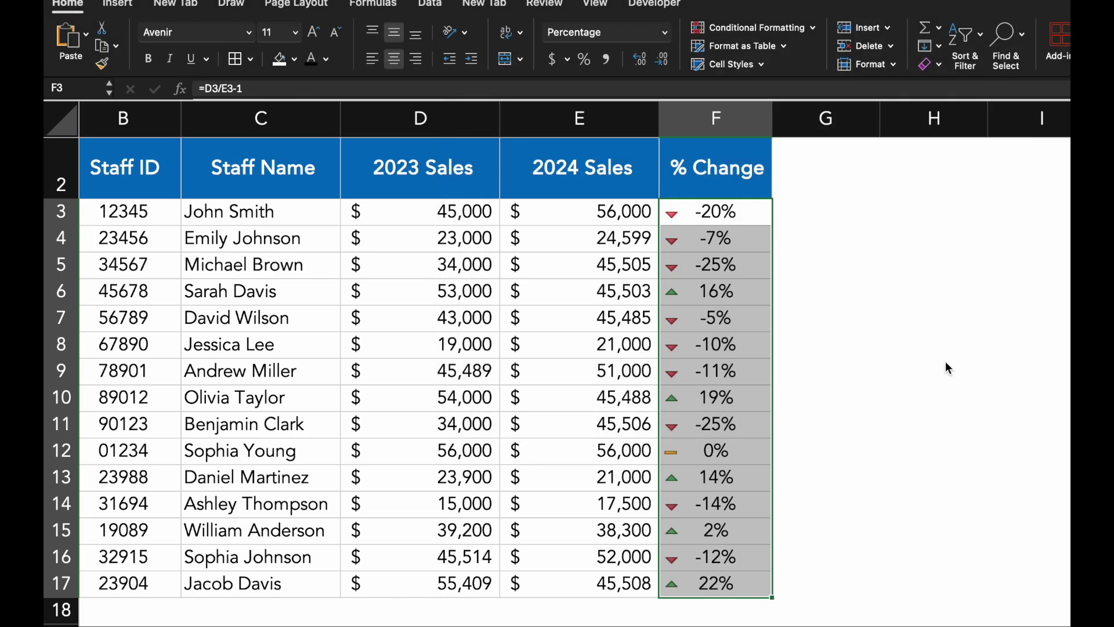
Deselect the % Change column to view the triangle icons
click(948, 368)
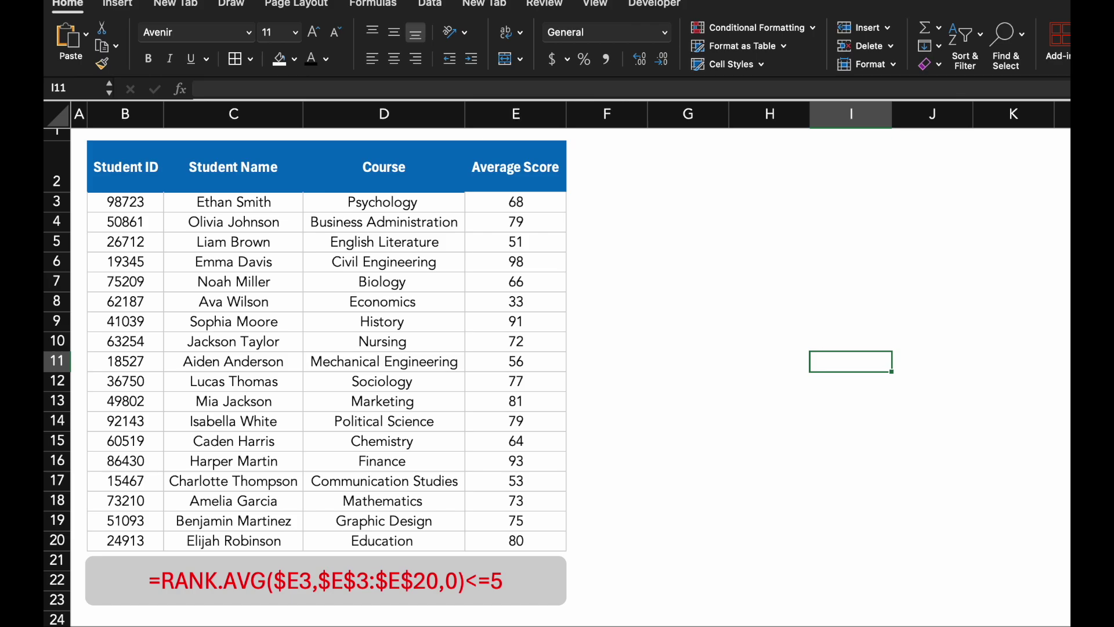
Select the student table B3:E20 and open the Conditional Formatting menu
click(783, 425)
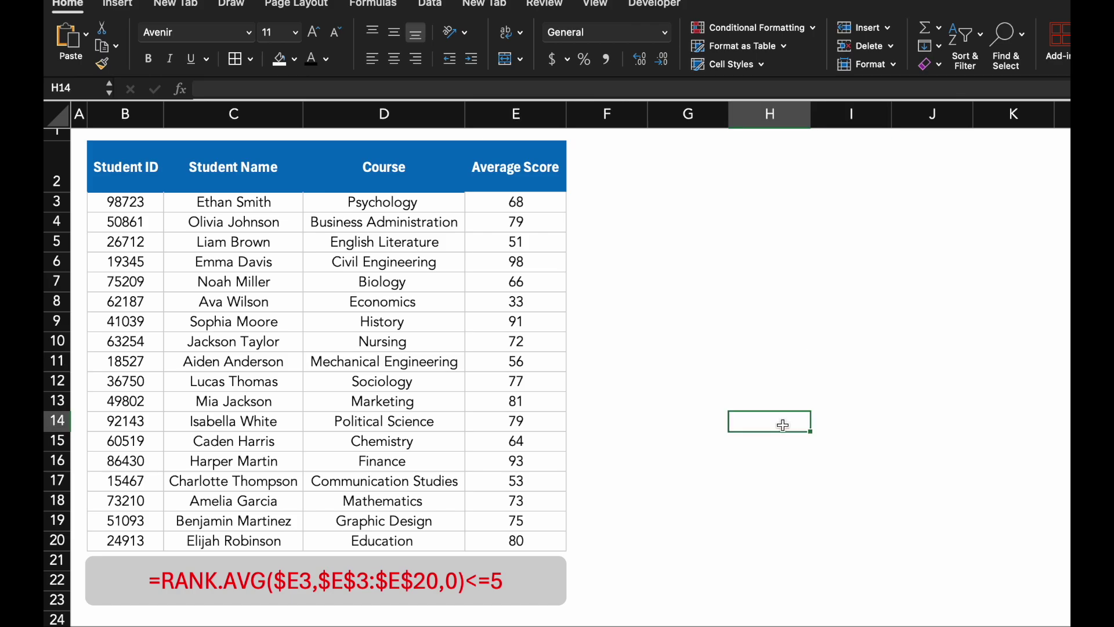
click(129, 202)
drag(128, 202, 503, 533)
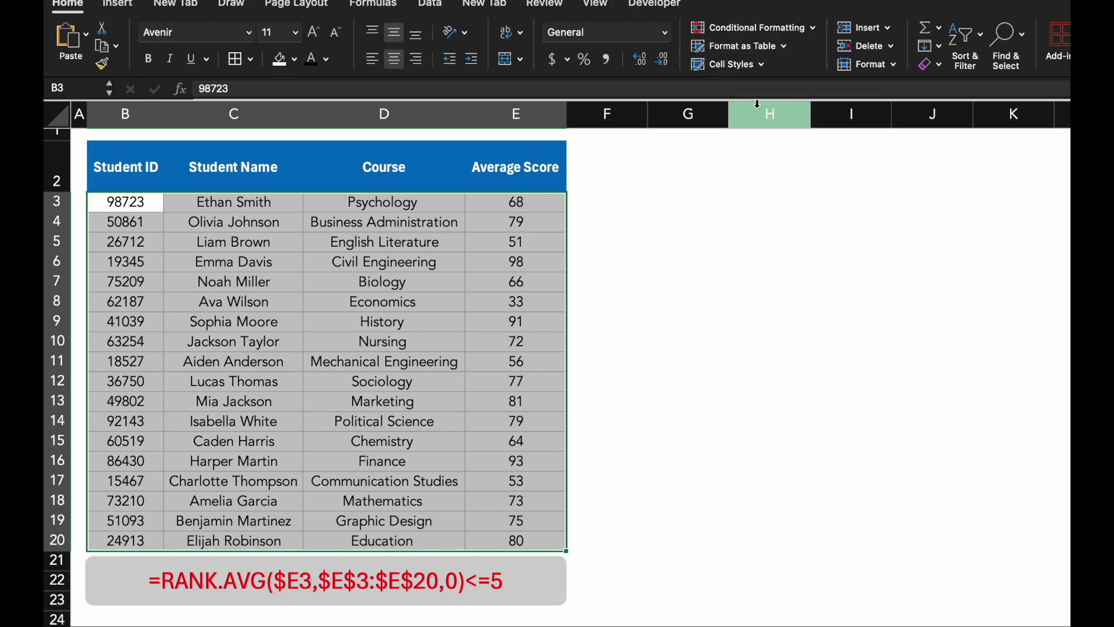
click(761, 30)
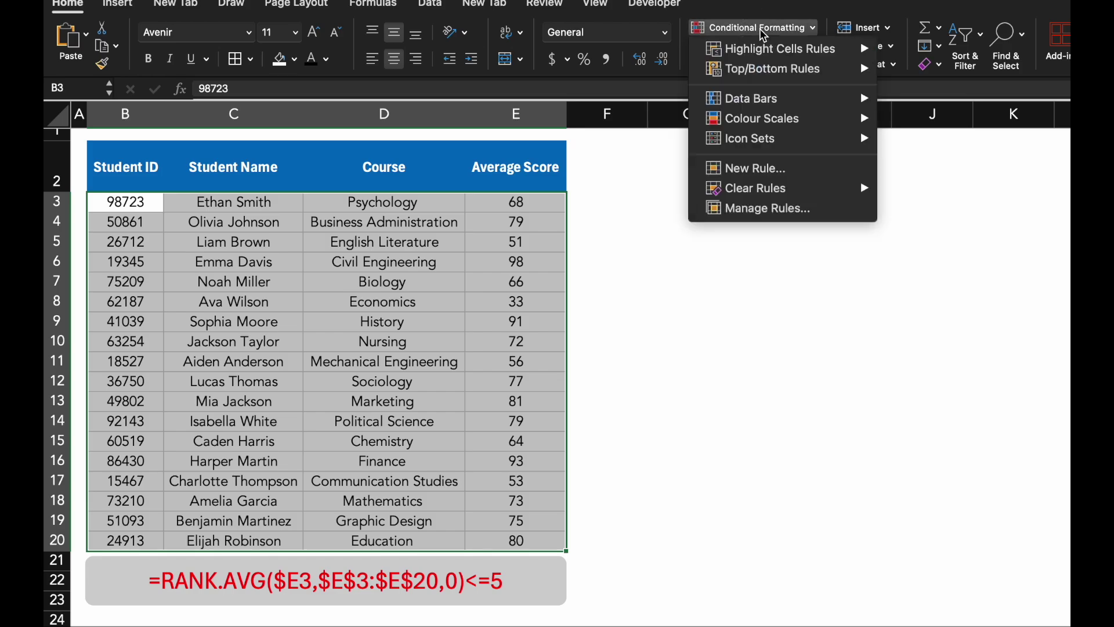
Create a new Classic rule of type 'Use a formula to determine which cells to format'
click(748, 167)
click(648, 142)
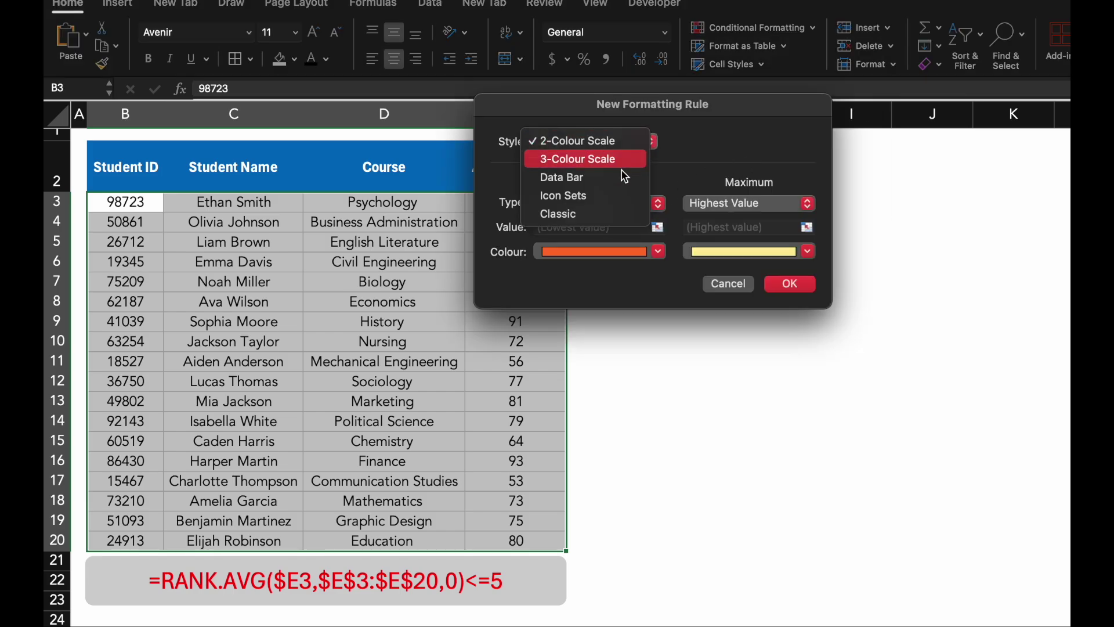
click(603, 214)
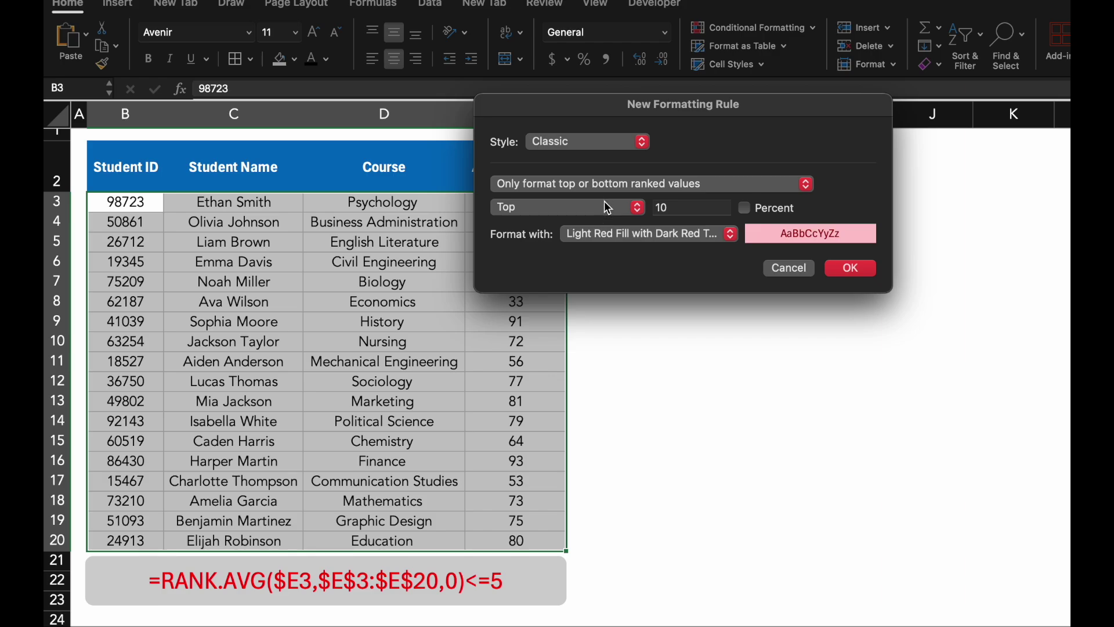
click(610, 192)
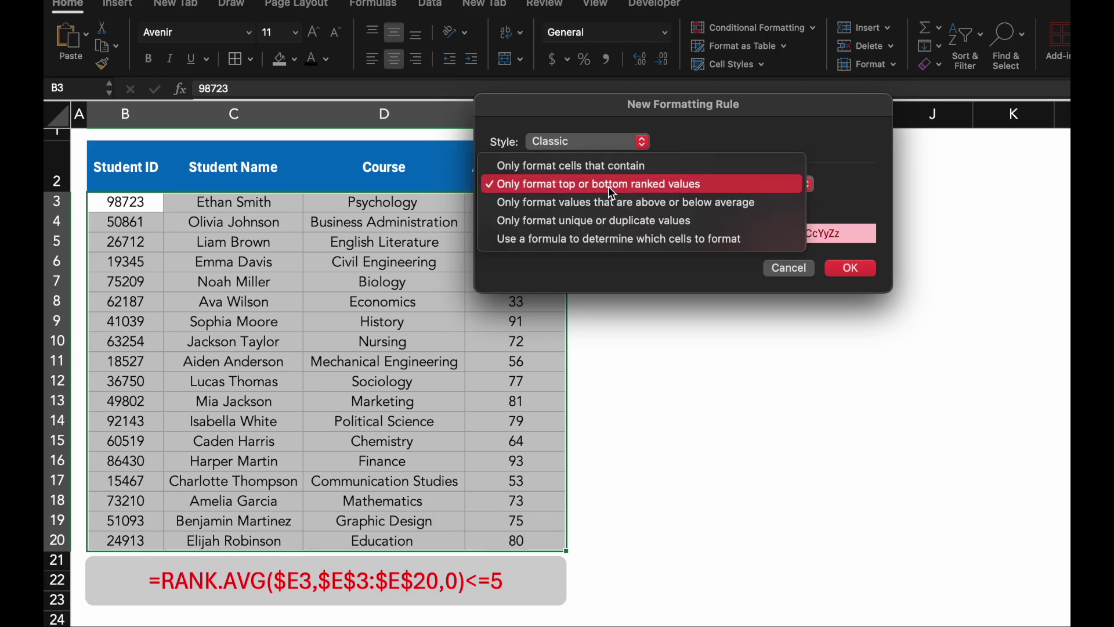
click(605, 239)
Enter the rule formula =RANK.AVG($E3,$E$3:$E$20,0)<=5
click(581, 207)
text(=R)
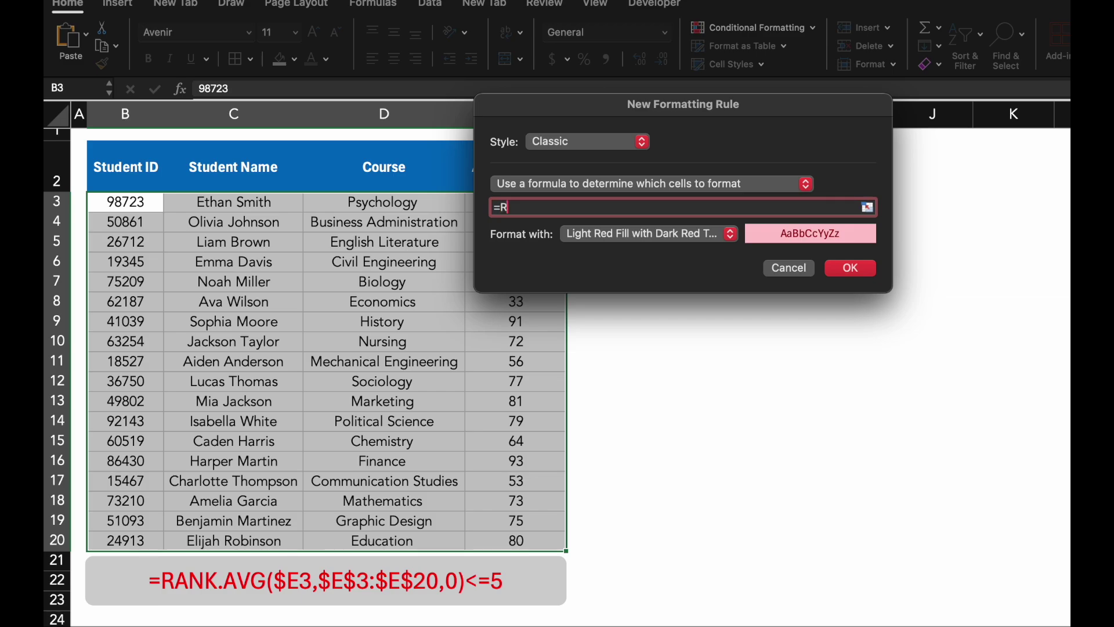
text(ANK.AVG()
drag(716, 109, 813, 175)
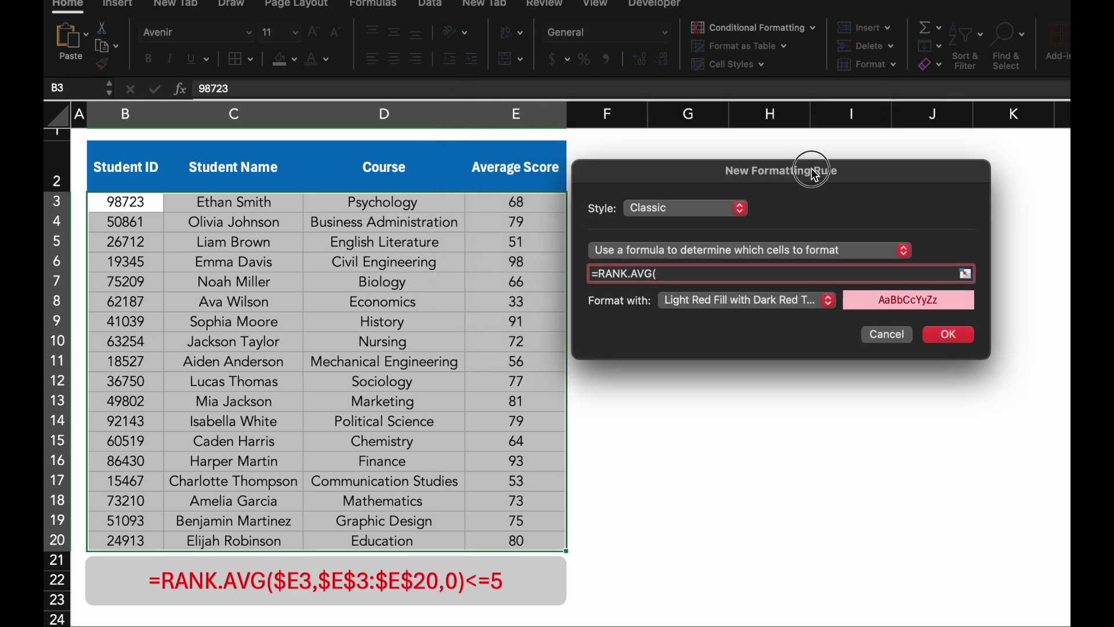
click(531, 204)
key(F4)
key(F4)
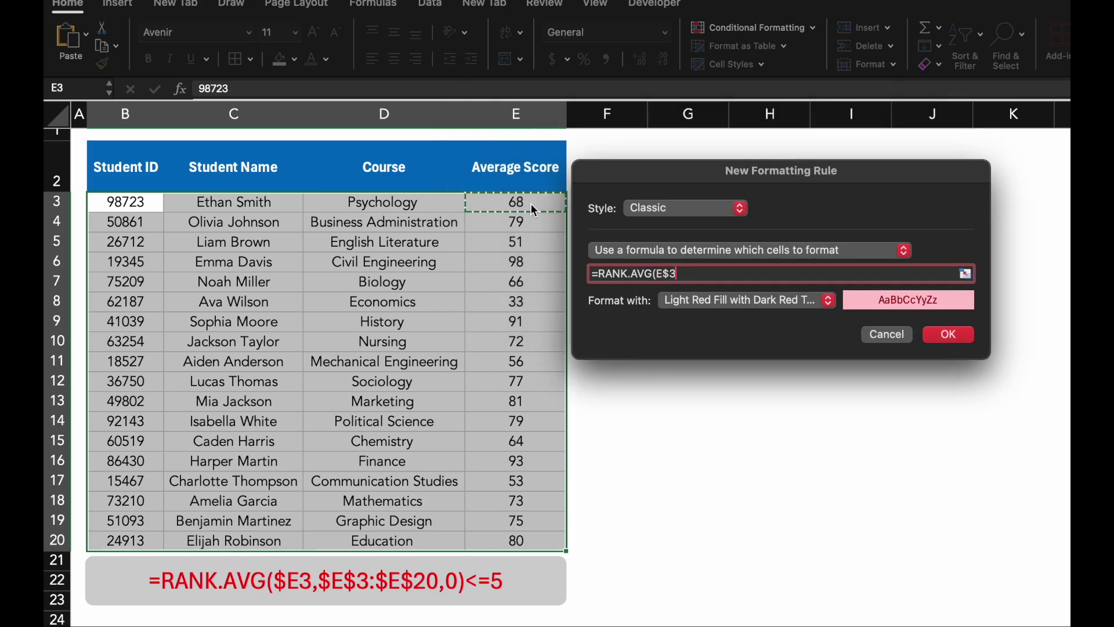
text(,)
click(515, 204)
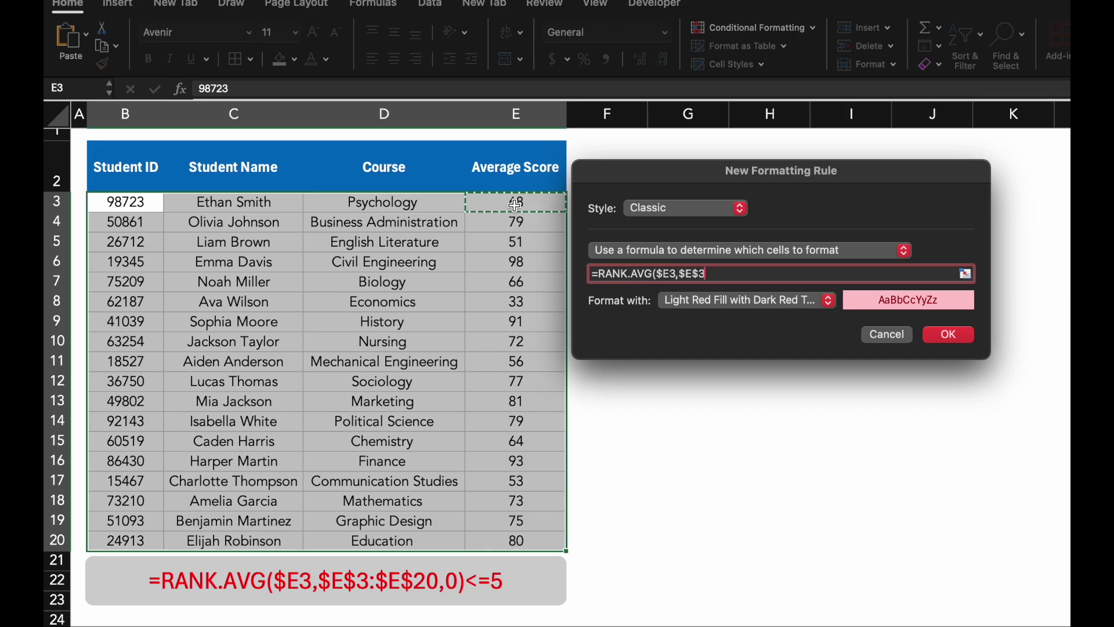
drag(516, 204, 516, 541)
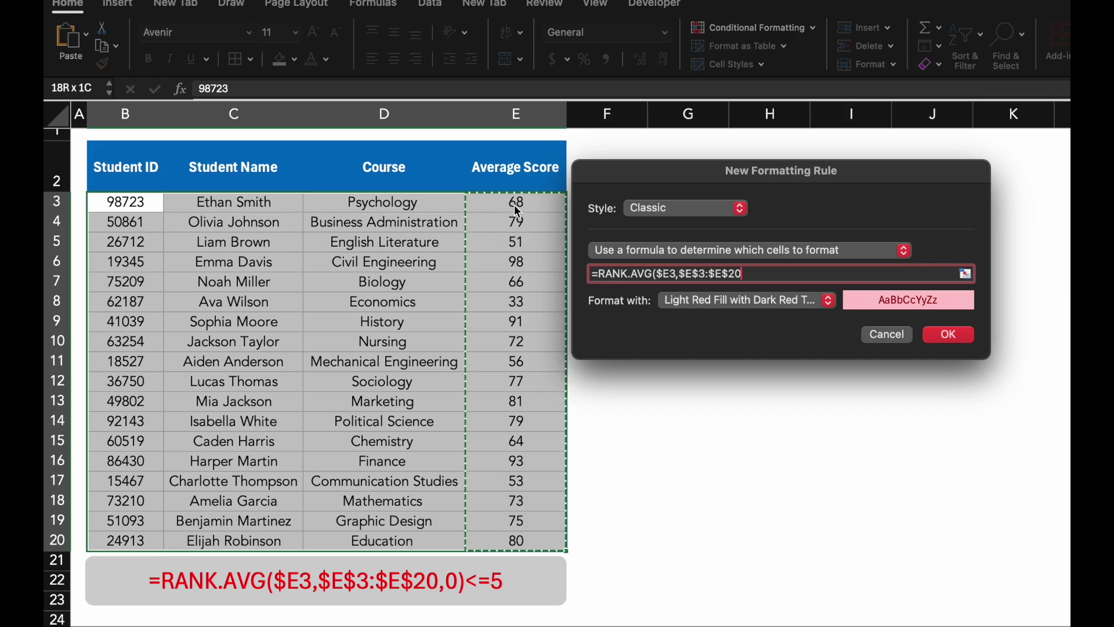
text(,)
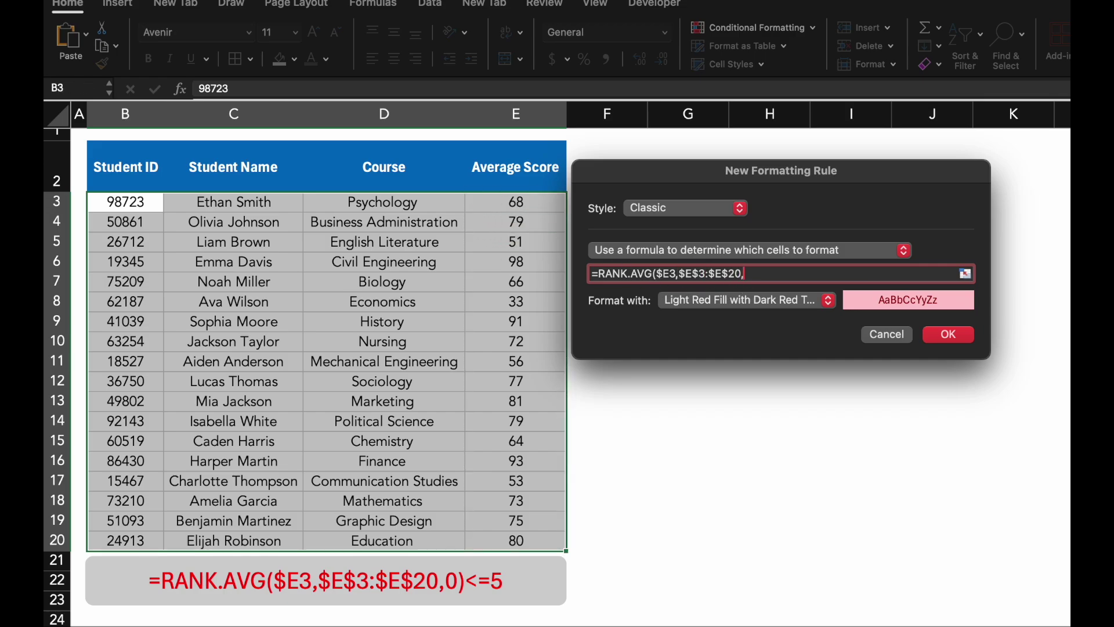
text(0)<=5)
Give matching rows a custom format of bold blue text on light grey fill, and apply
click(830, 300)
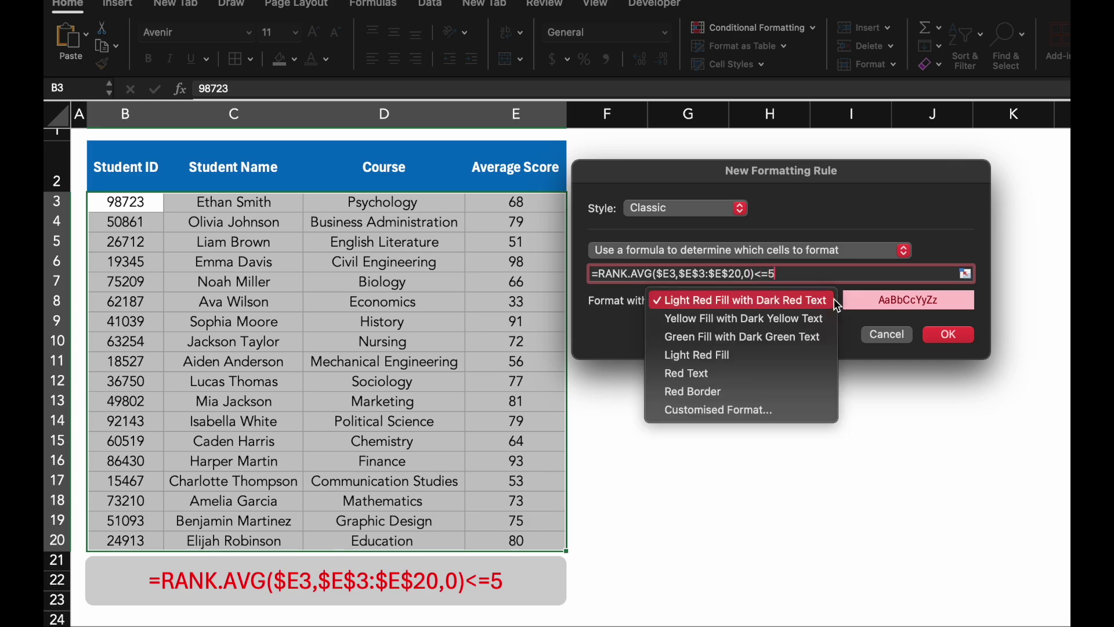
click(761, 409)
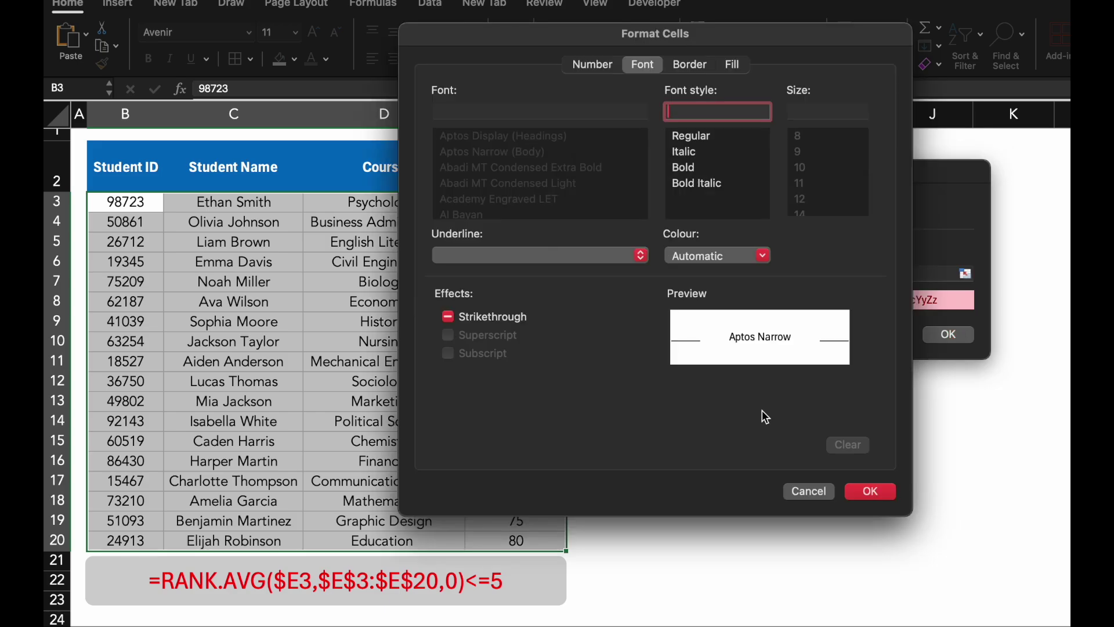
click(706, 167)
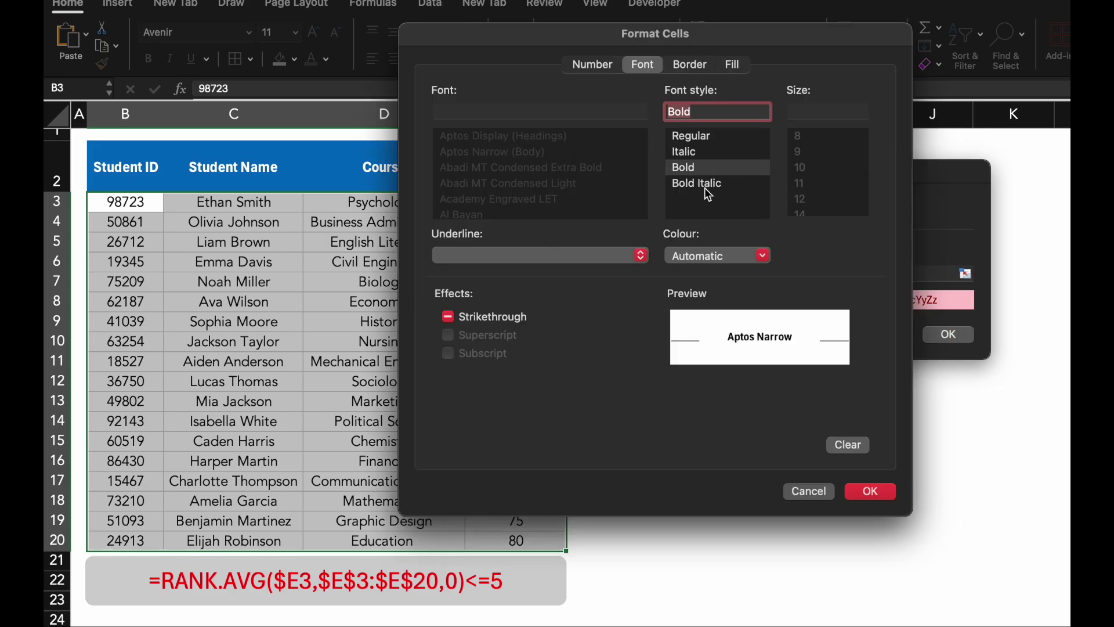
click(701, 260)
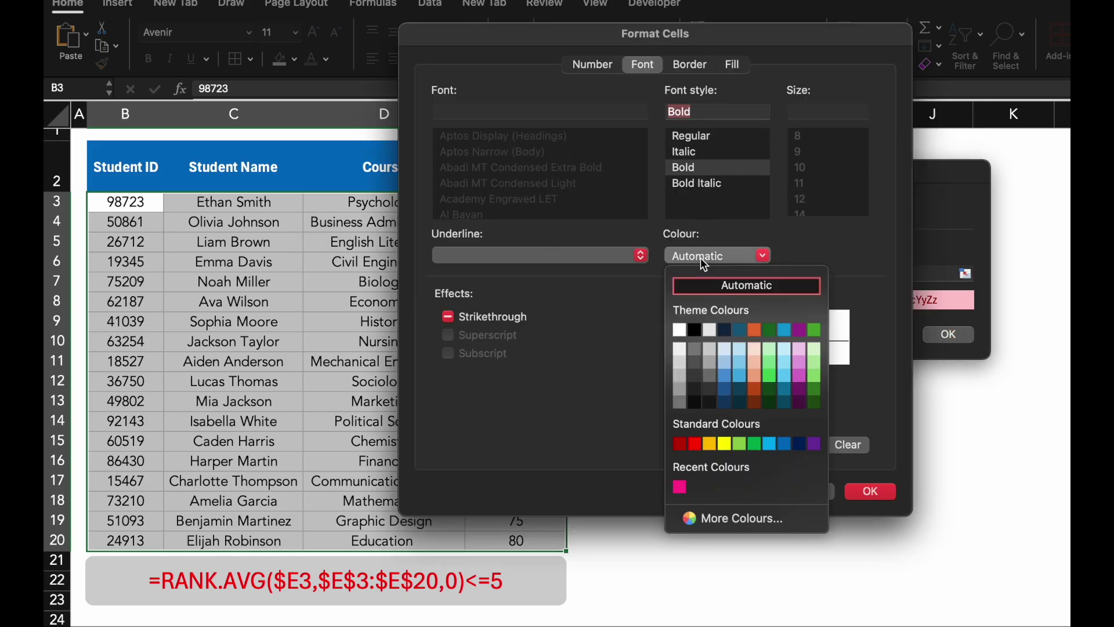
click(784, 443)
click(733, 65)
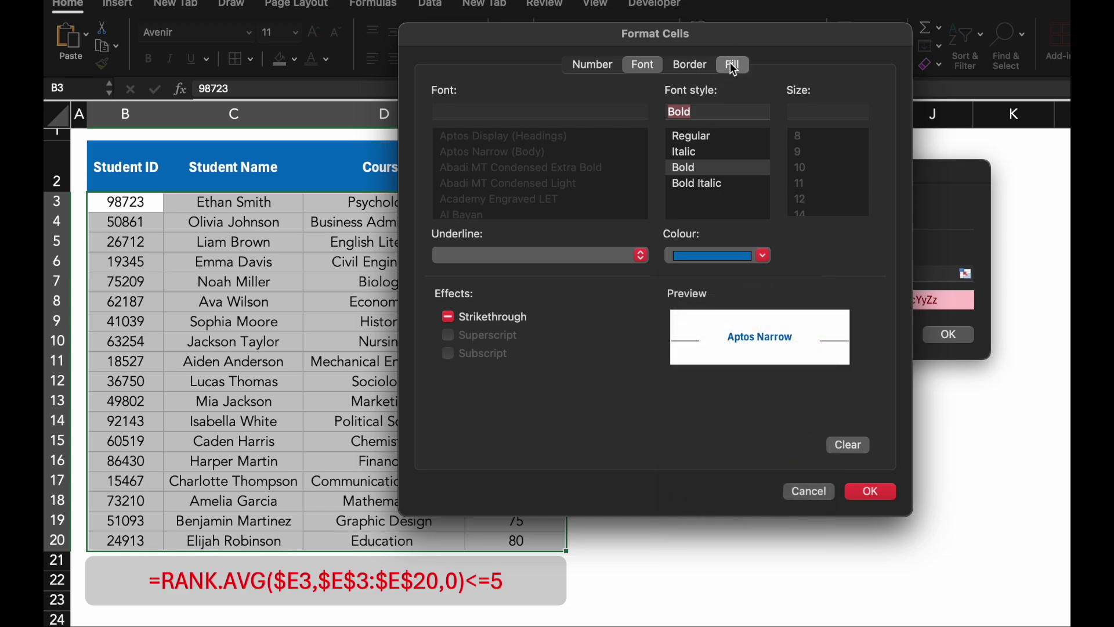
click(569, 129)
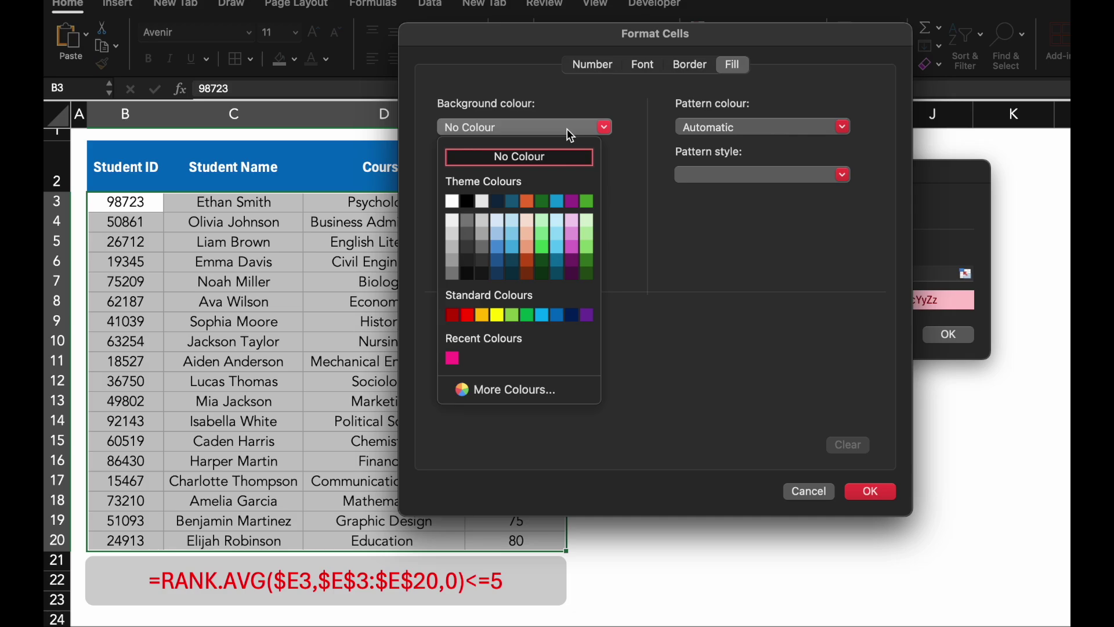
click(484, 221)
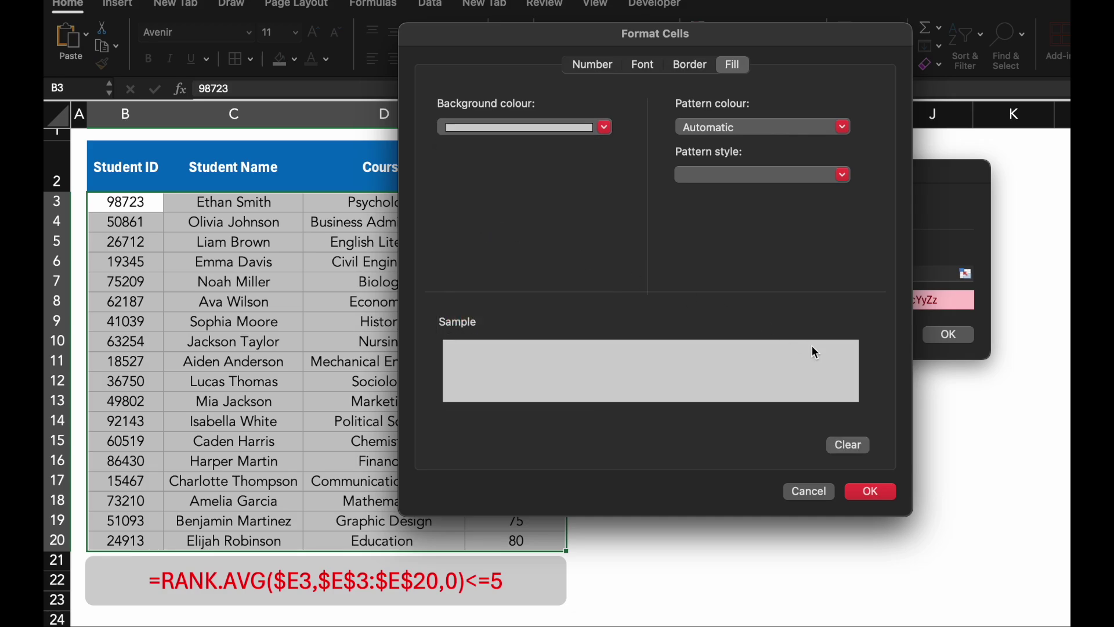
click(870, 492)
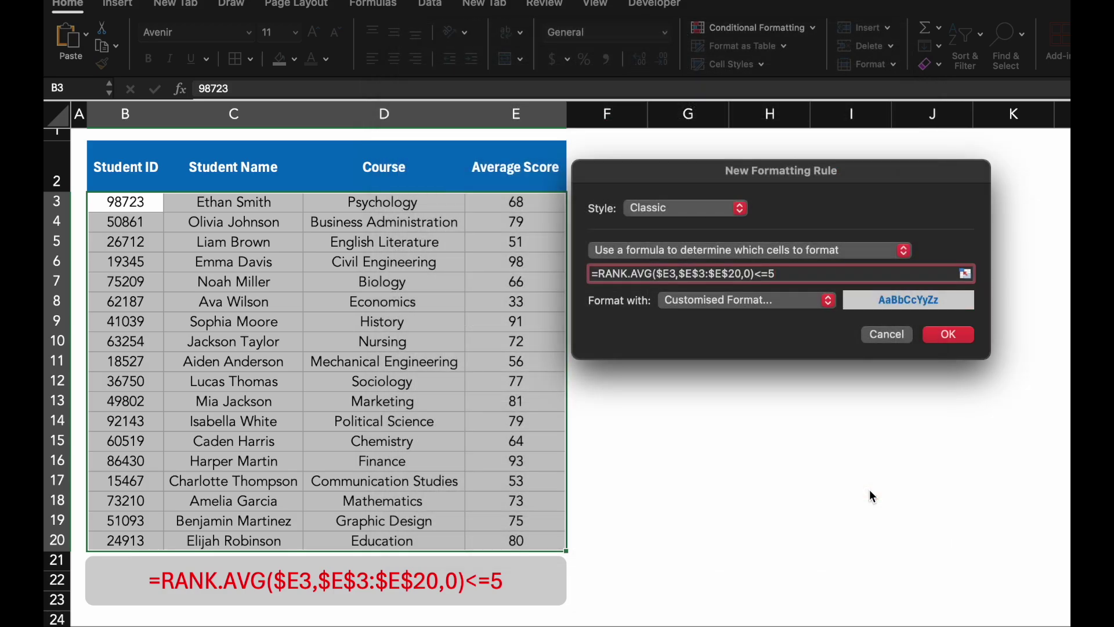
click(948, 335)
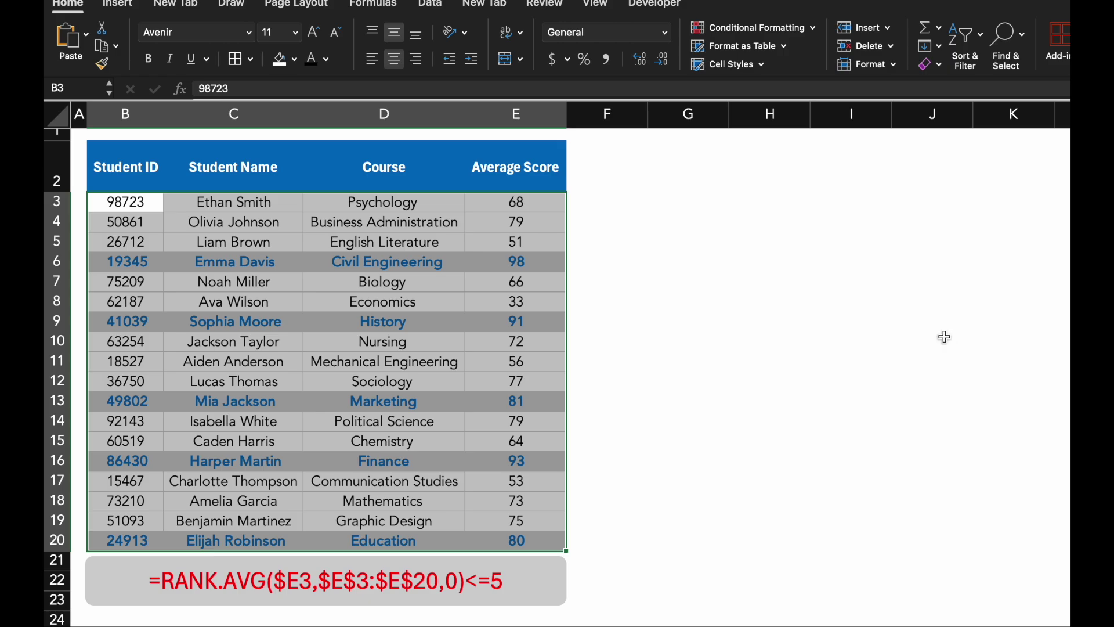
Select Average Scores E3:E20 and open the Data Bars More Rules settings
click(759, 392)
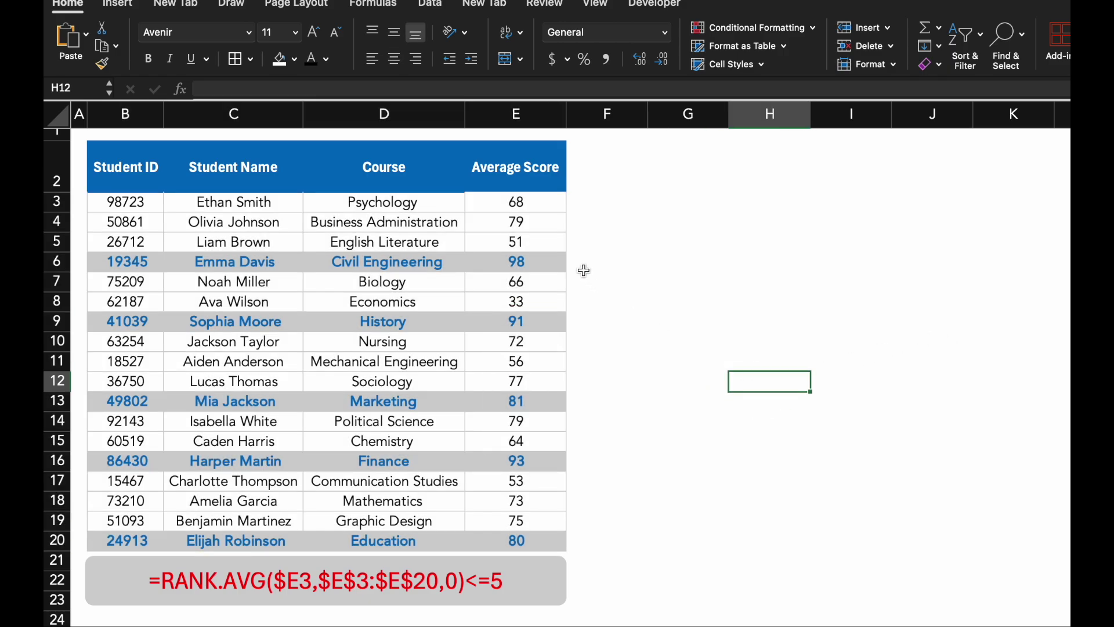
drag(549, 201, 521, 545)
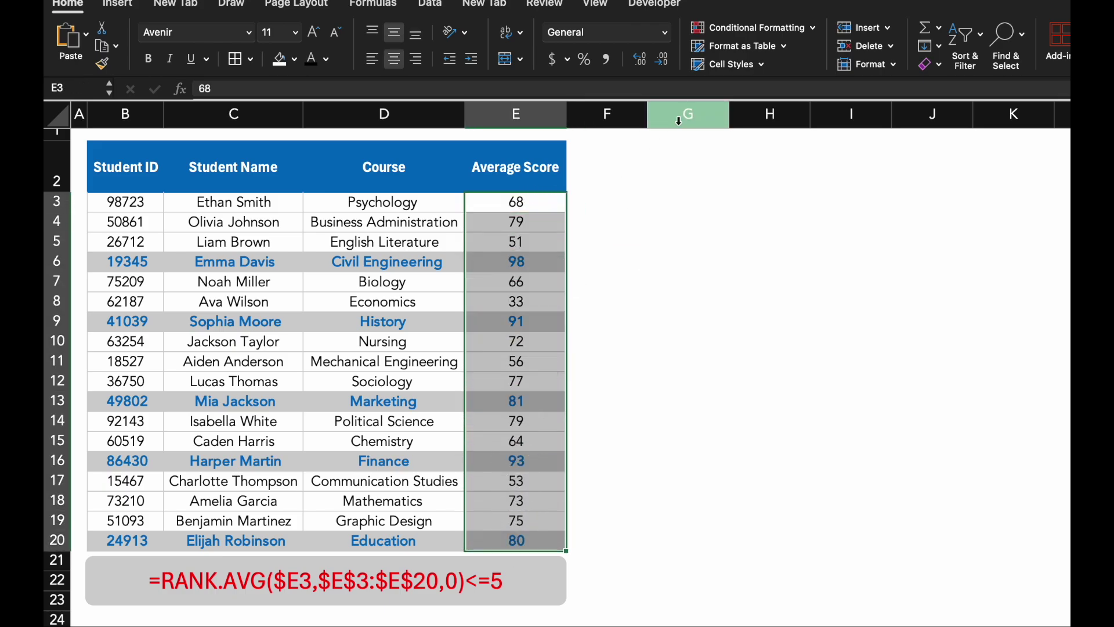
click(776, 36)
mouse_move(794, 108)
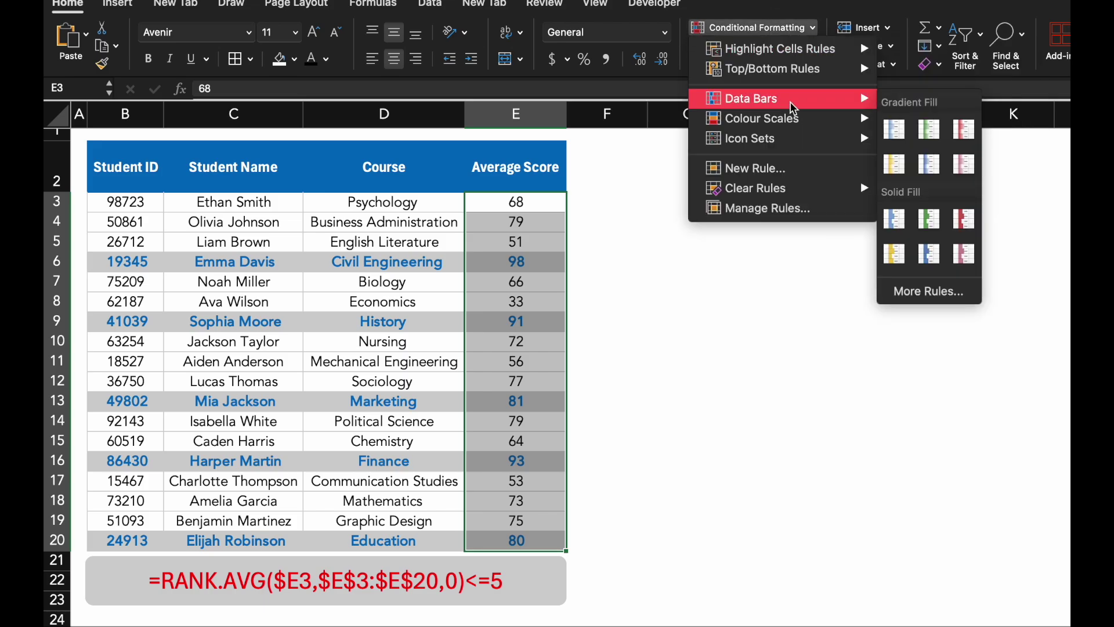
click(923, 292)
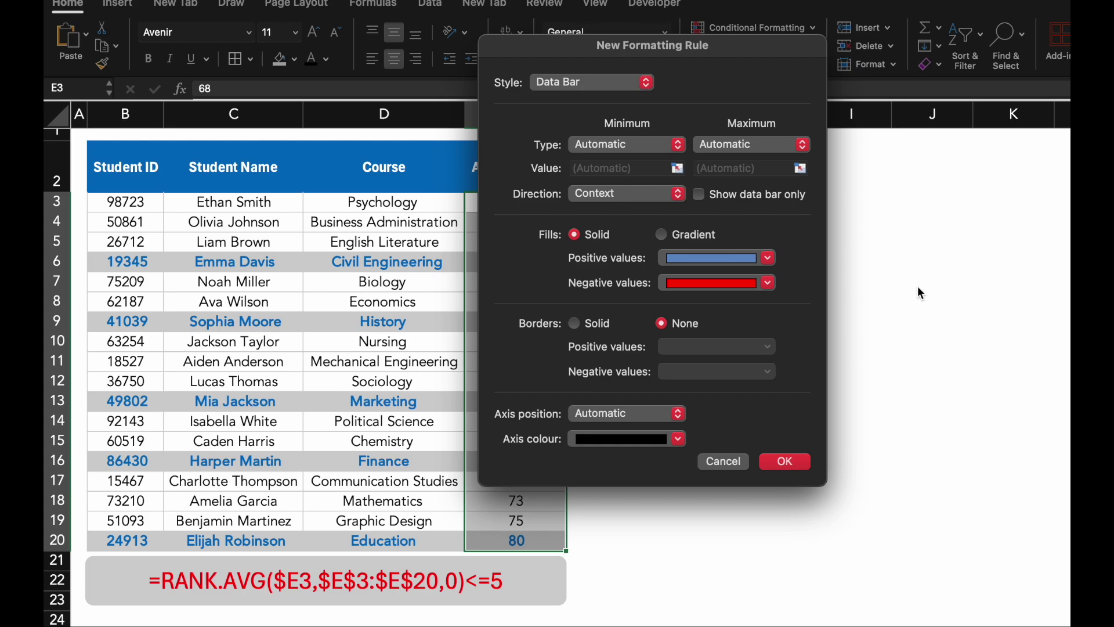
Apply gradient-fill data bars in blue for positive values to the scores
click(683, 235)
click(690, 260)
click(775, 416)
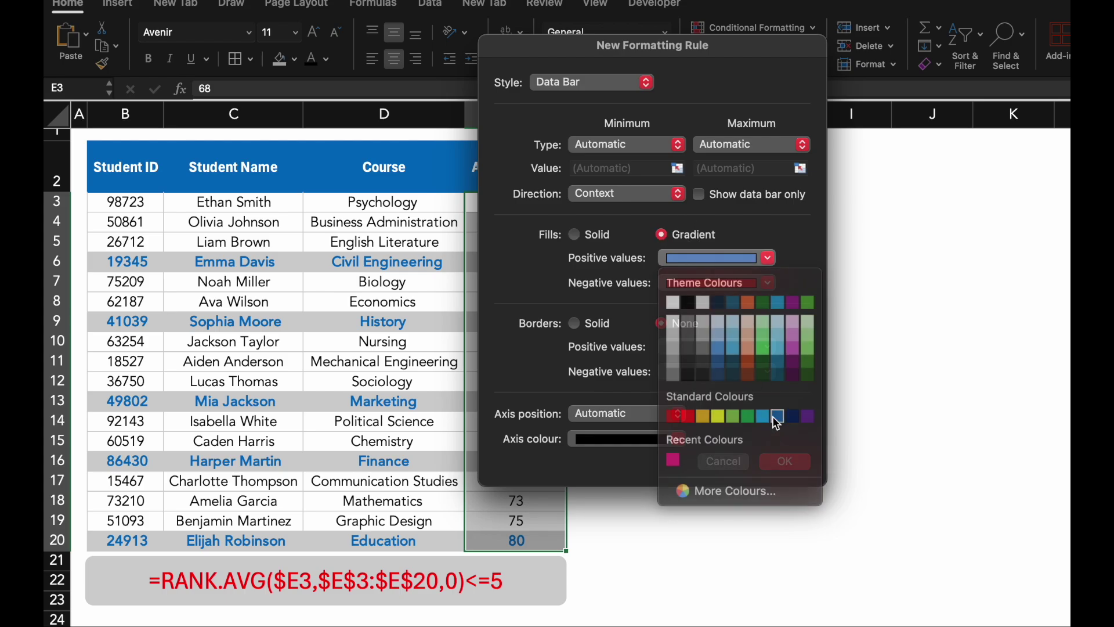
click(770, 460)
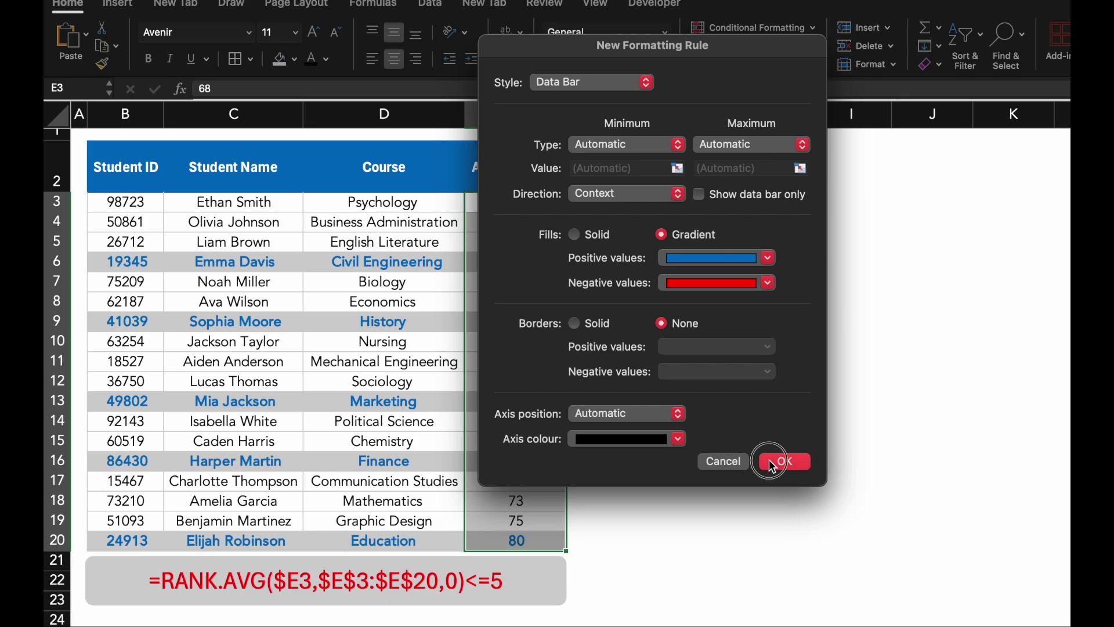
click(770, 465)
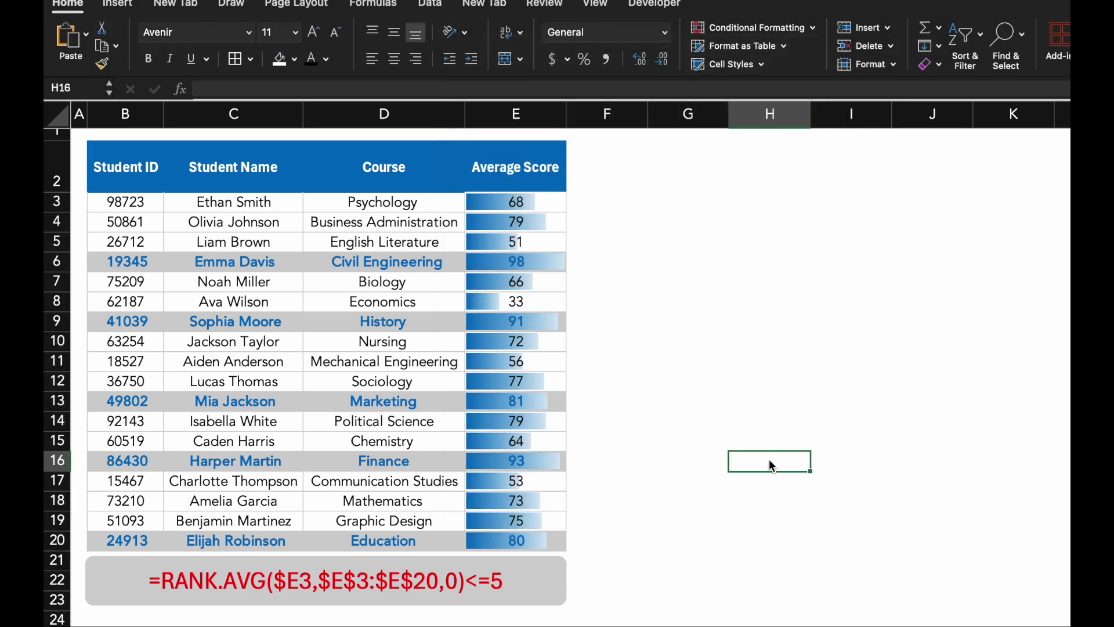